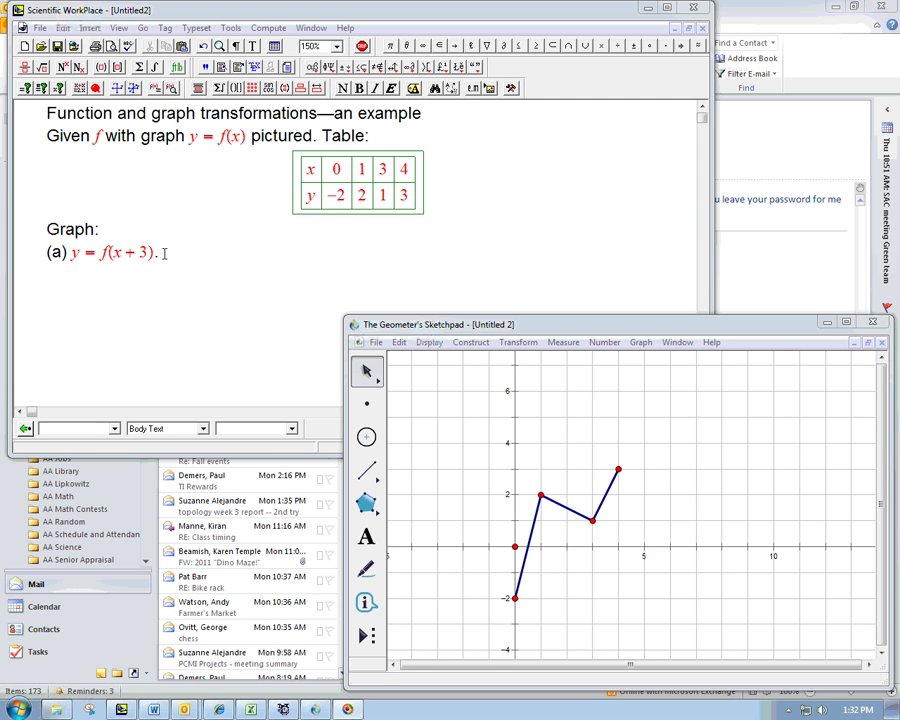
Step: Add the description 'Shift to left by 3 units.' after y = f(x+3) in part (a)
{"action": "left_click", "coordinate": [180, 253]}
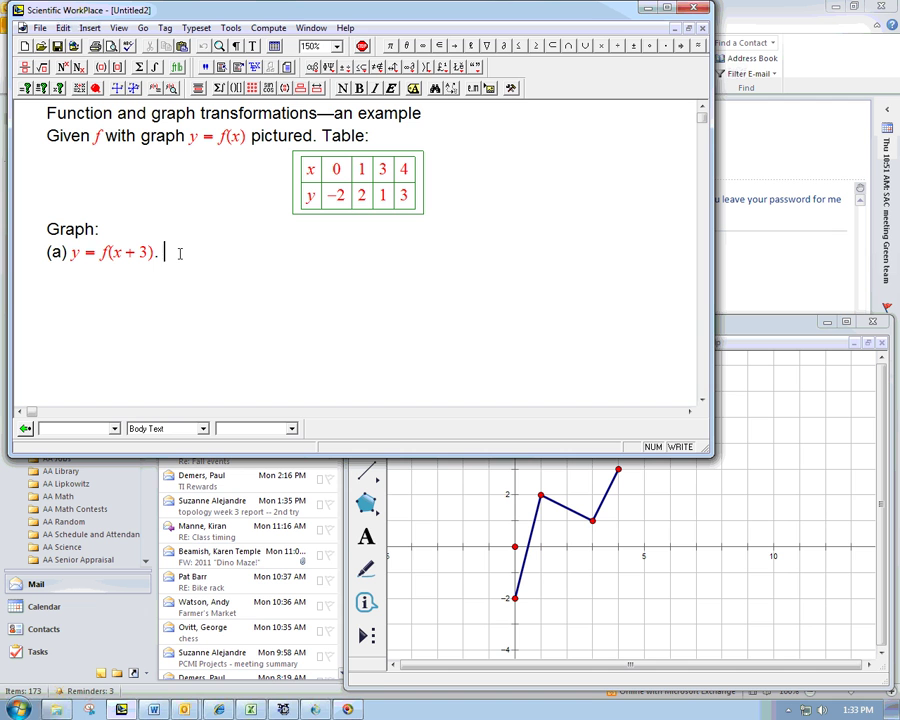
{"action": "type", "text": "Shift"}
{"action": "type", "text": "to "}
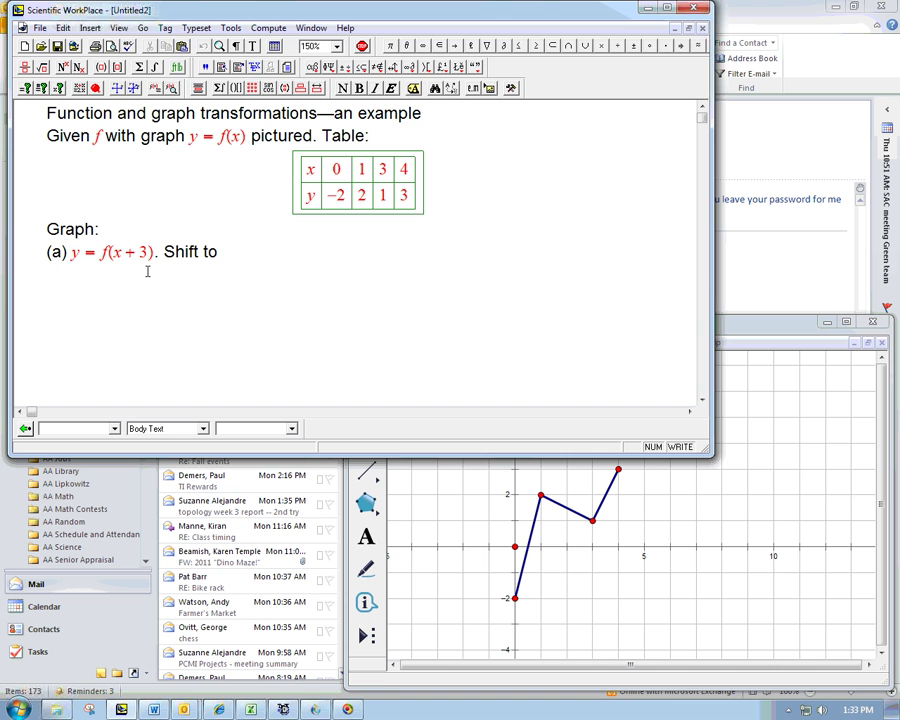
{"action": "type", "text": "left by 3 units."}
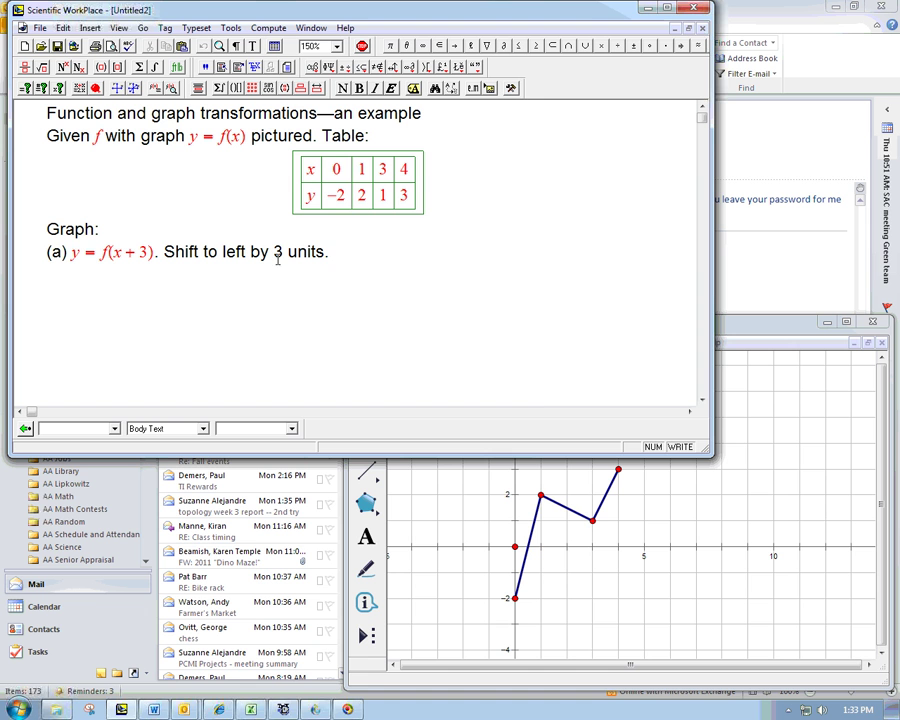
Step: Draw the shifted graph with segments through (−3,−2), (−2,2), (0,1) and (1,3) in Sketchpad
{"action": "left_click", "coordinate": [743, 331]}
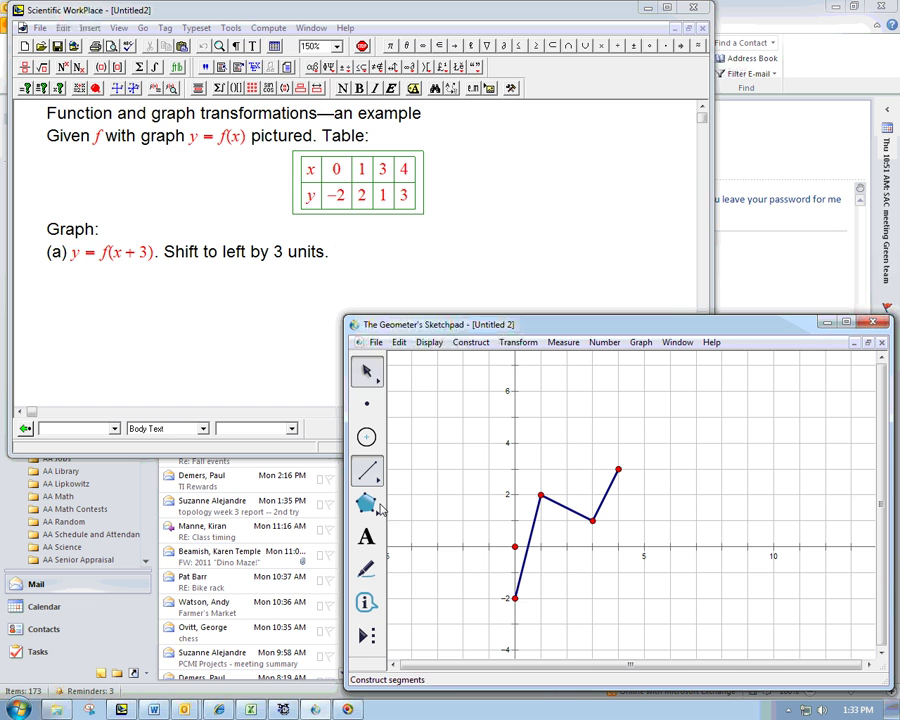
{"action": "left_click", "coordinate": [367, 470]}
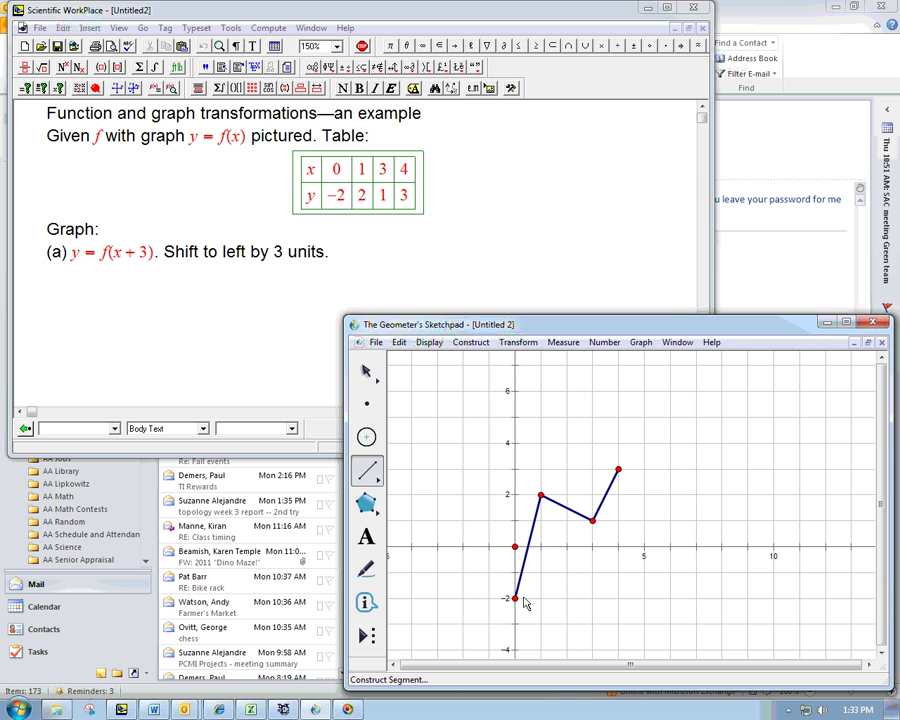
{"action": "left_click", "coordinate": [437, 598]}
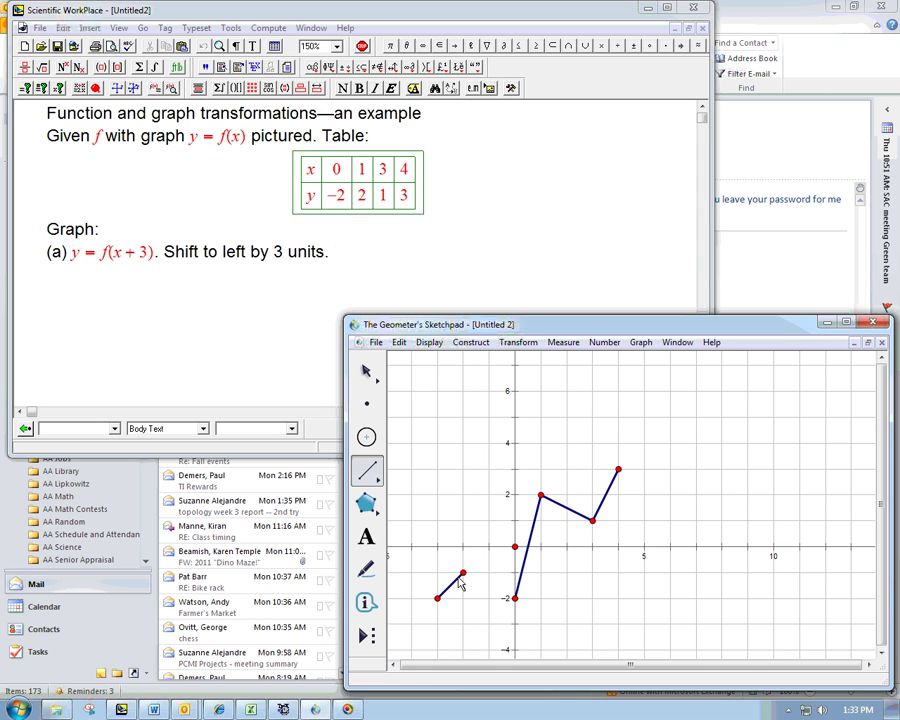
{"action": "left_click", "coordinate": [464, 497]}
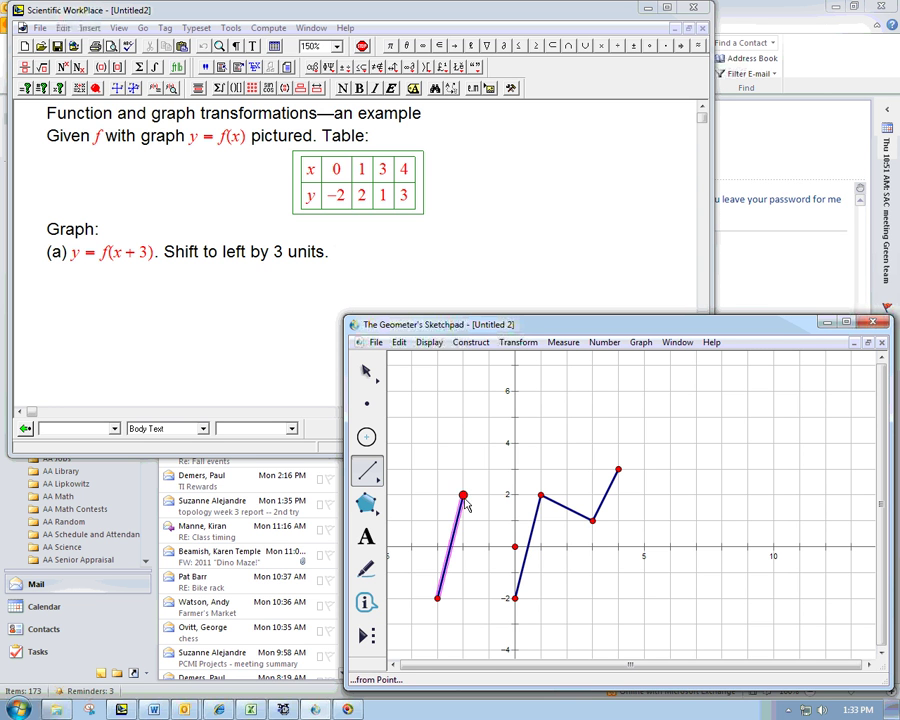
{"action": "left_click", "coordinate": [463, 497]}
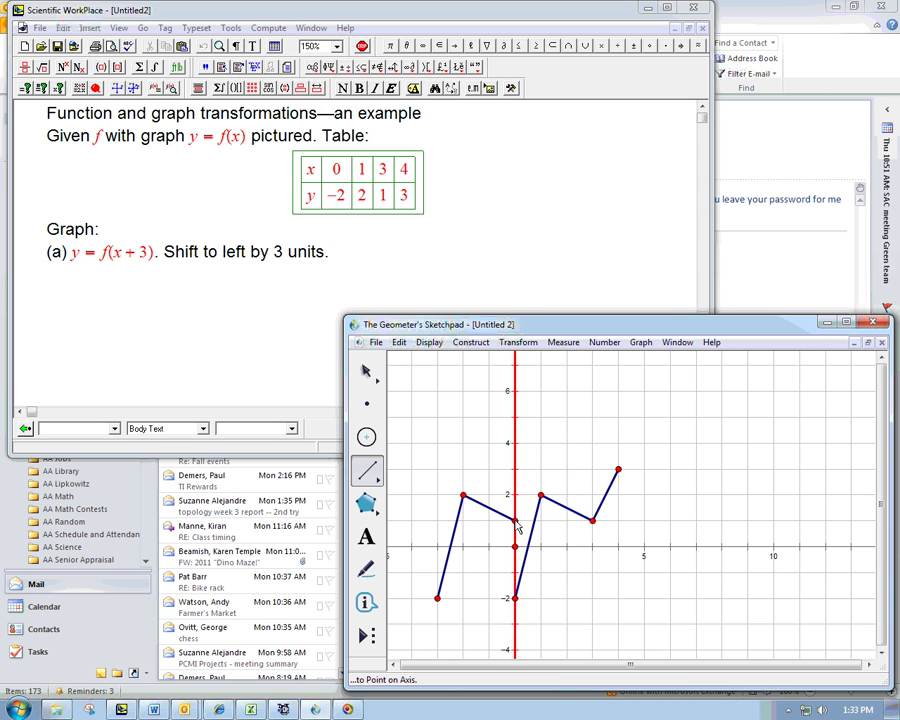
{"action": "left_click", "coordinate": [516, 521]}
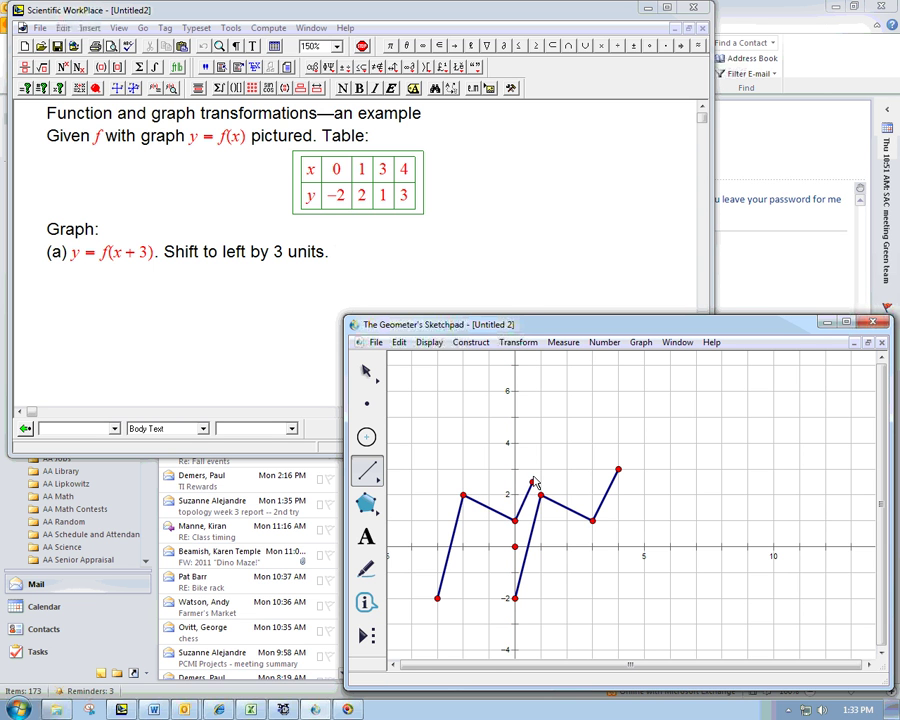
{"action": "left_click", "coordinate": [540, 470]}
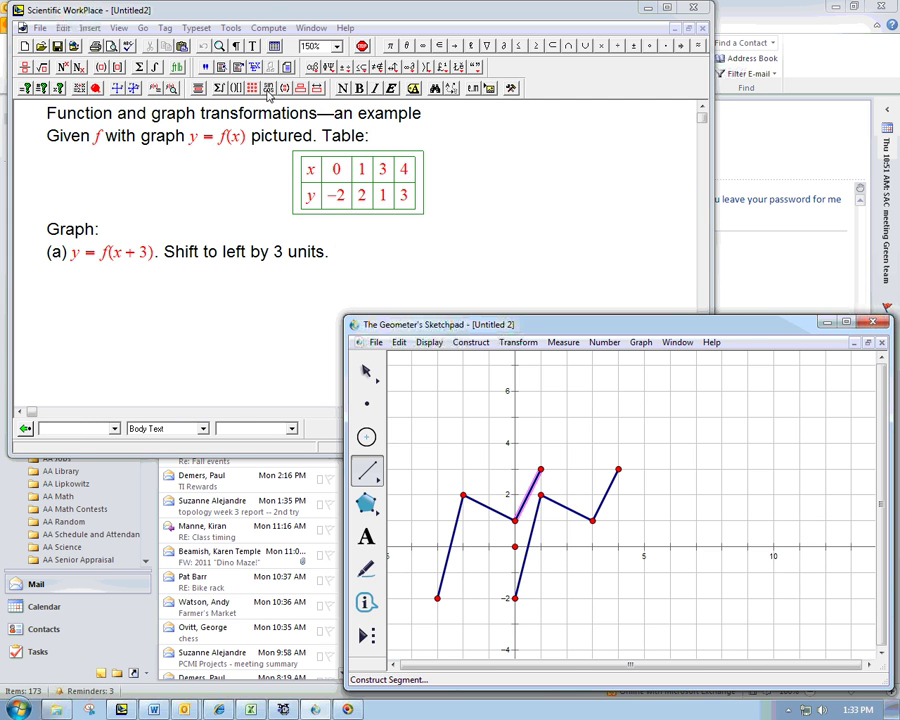
{"action": "left_click", "coordinate": [191, 12]}
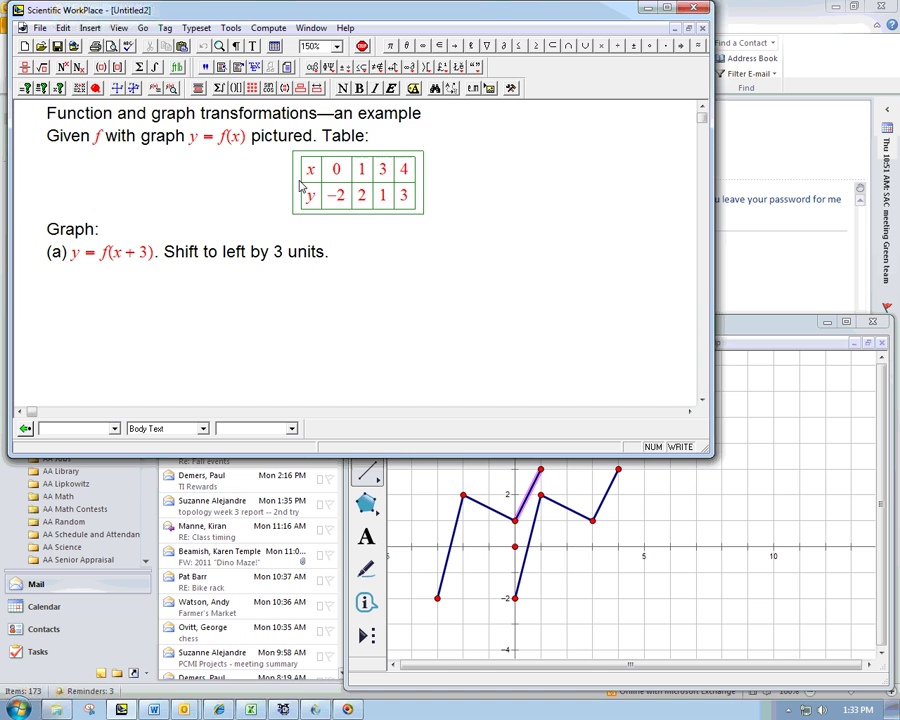
Step: Paste a copy of the x/y table under part (a) labelled y = f(x+3), relabelling the original y = f(x)
{"action": "left_click_drag", "start_coordinate": [275, 169], "coordinate": [376, 178]}
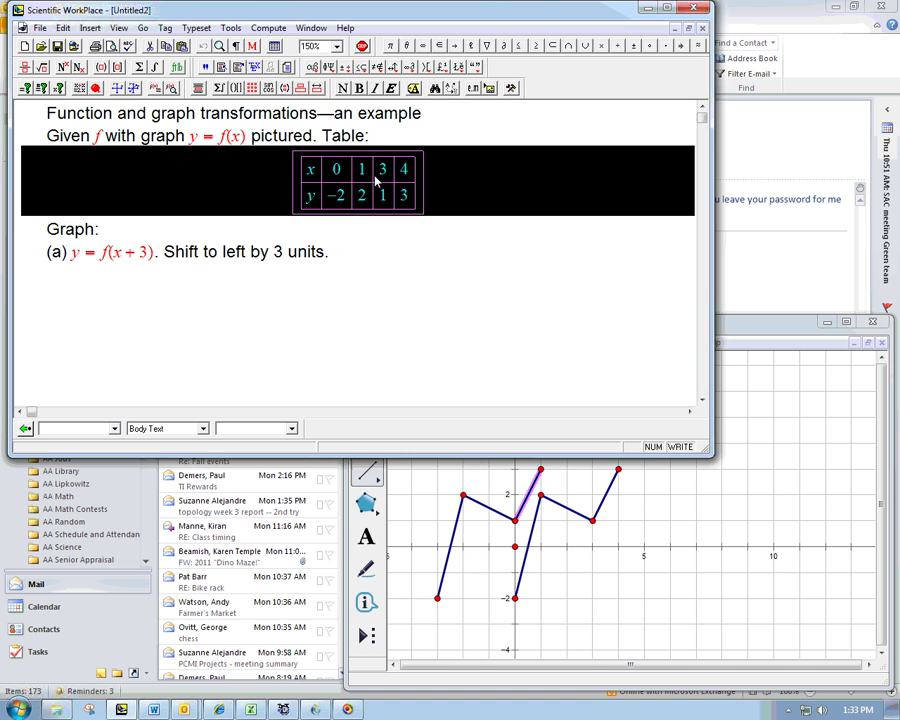
{"action": "left_click", "coordinate": [363, 259]}
{"action": "type", "text": "x\t0\t1\t3\t4 y\t−2\t2\t1\t3"}
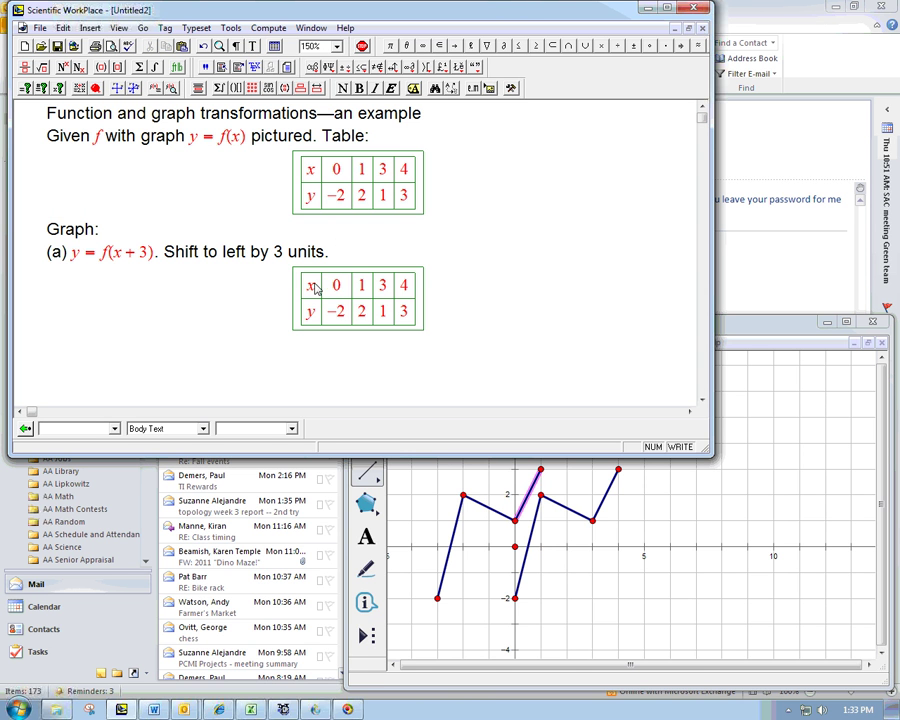
{"action": "type", "text": "="}
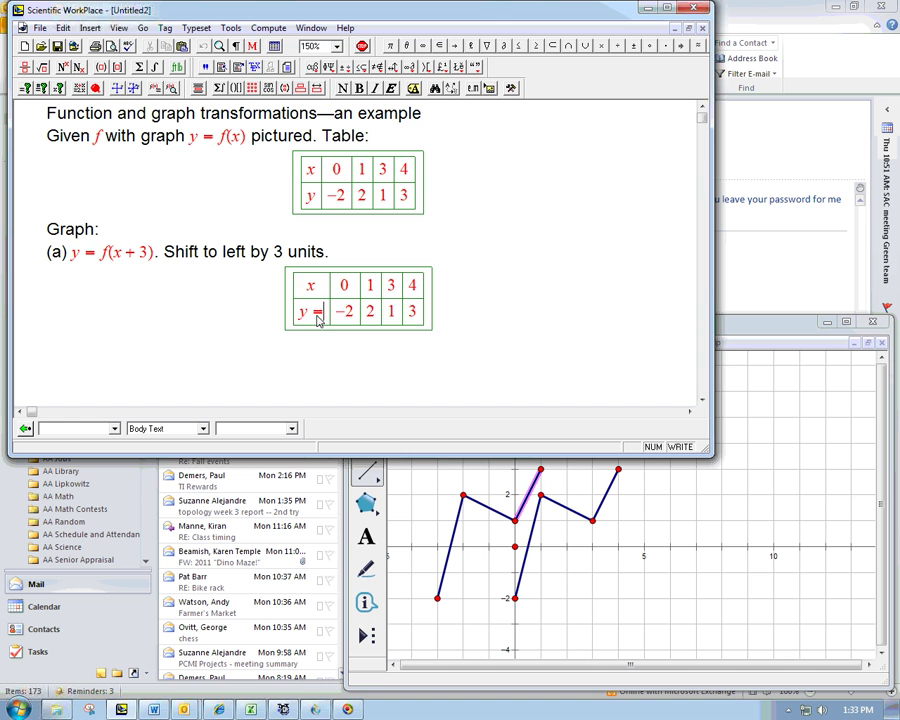
{"action": "type", "text": " f(x + 3)"}
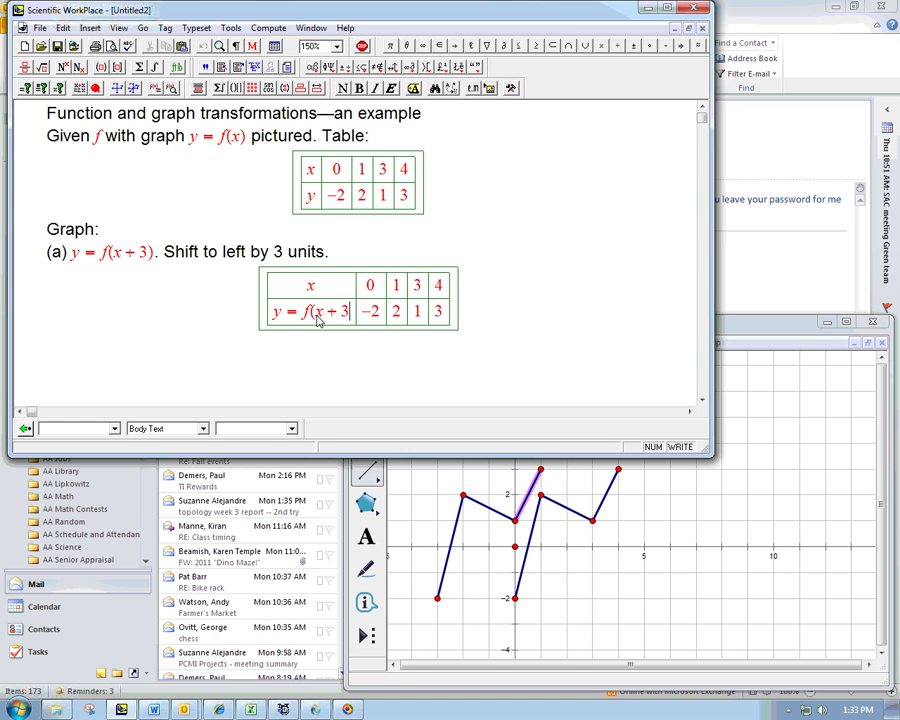
{"action": "left_click", "coordinate": [318, 203]}
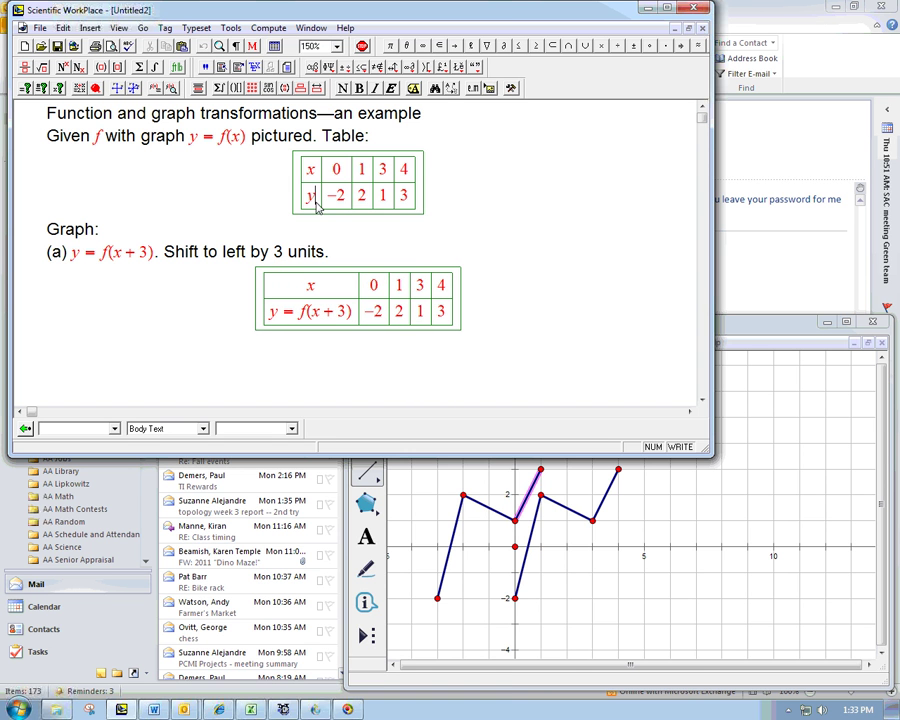
{"action": "type", "text": "=f(x)"}
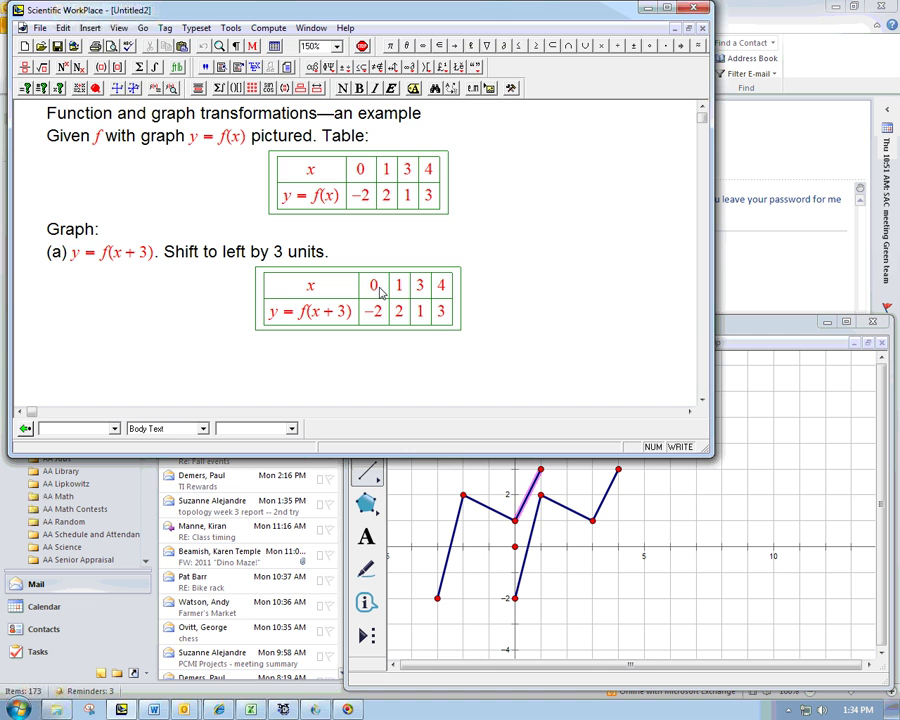
Step: Clear the copied table's old x values and enter −3 as its first x entry
{"action": "key", "text": "BackSpace"}
{"action": "key", "text": "Right"}
{"action": "key", "text": "Delete"}
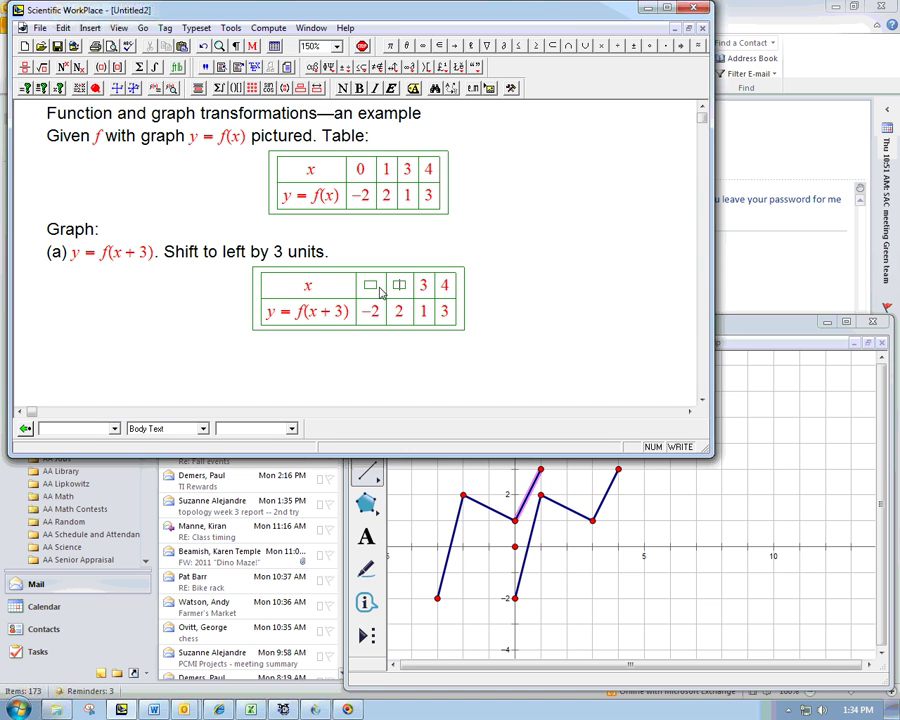
{"action": "key", "text": "Right"}
{"action": "key", "text": "Delete"}
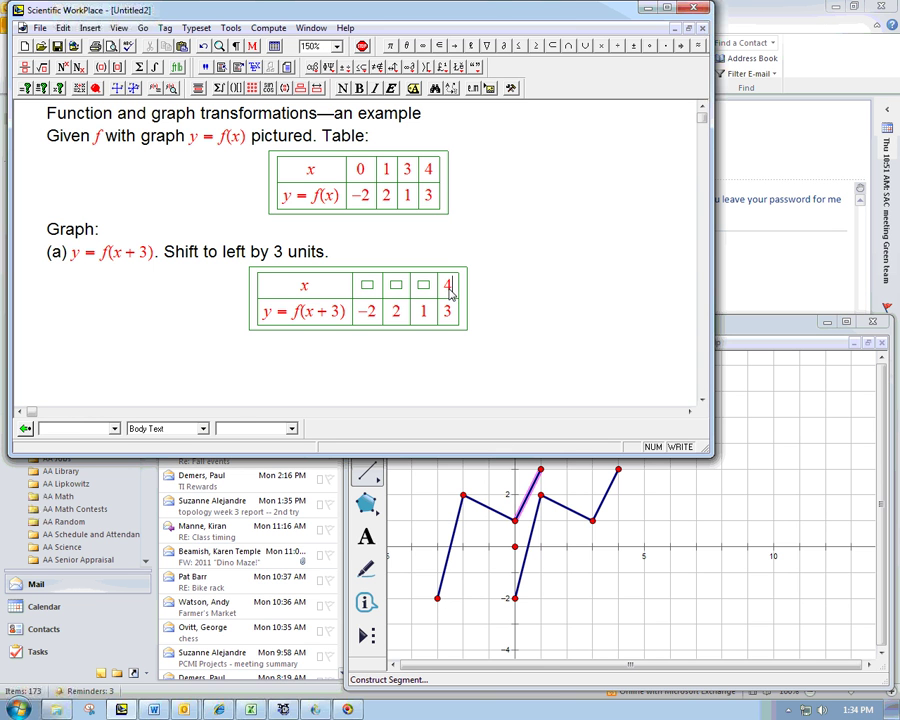
{"action": "key", "text": "BackSpace"}
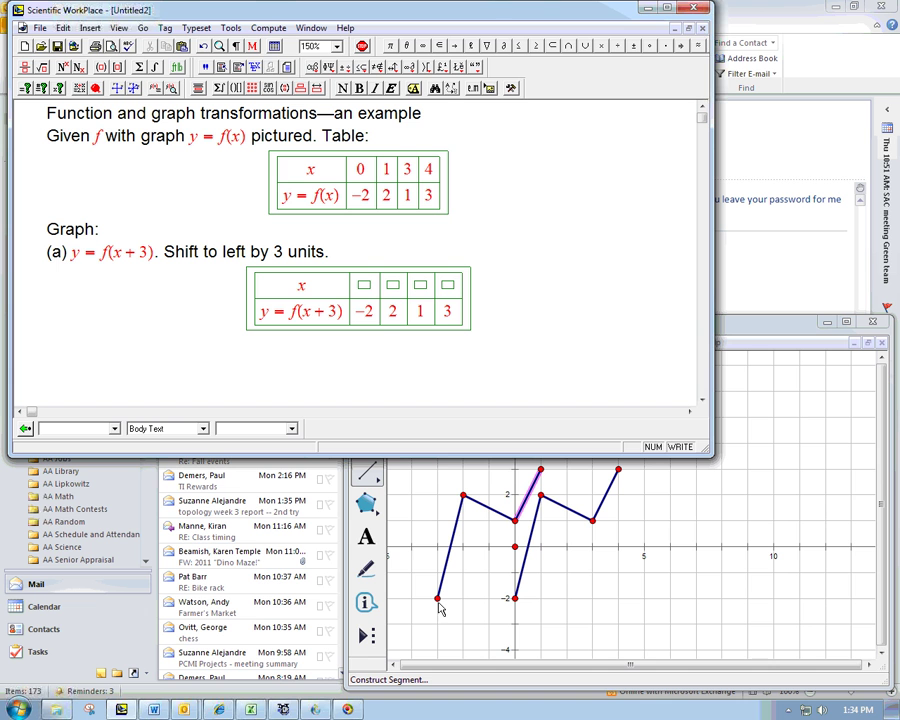
{"action": "left_click", "coordinate": [364, 285]}
{"action": "type", "text": "-3"}
{"action": "left_click", "coordinate": [340, 350]}
Step: Add the centred check line f(−3+3) = f(0) = −2 below the table
{"action": "key", "text": "Return"}
{"action": "key", "text": "ctrl+m"}
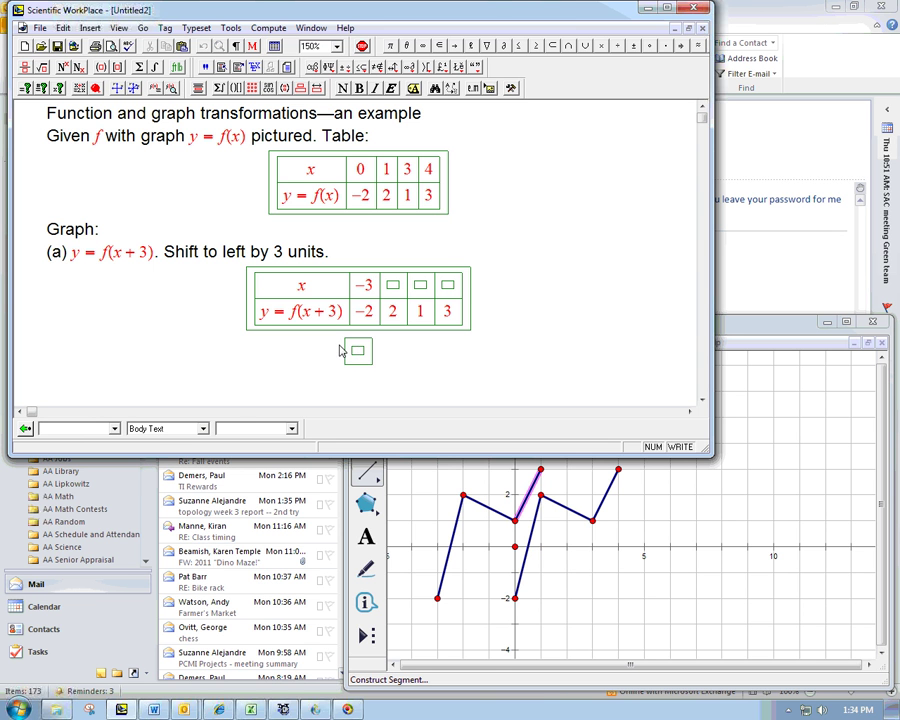
{"action": "type", "text": "f("}
{"action": "type", "text": "-3+3)"}
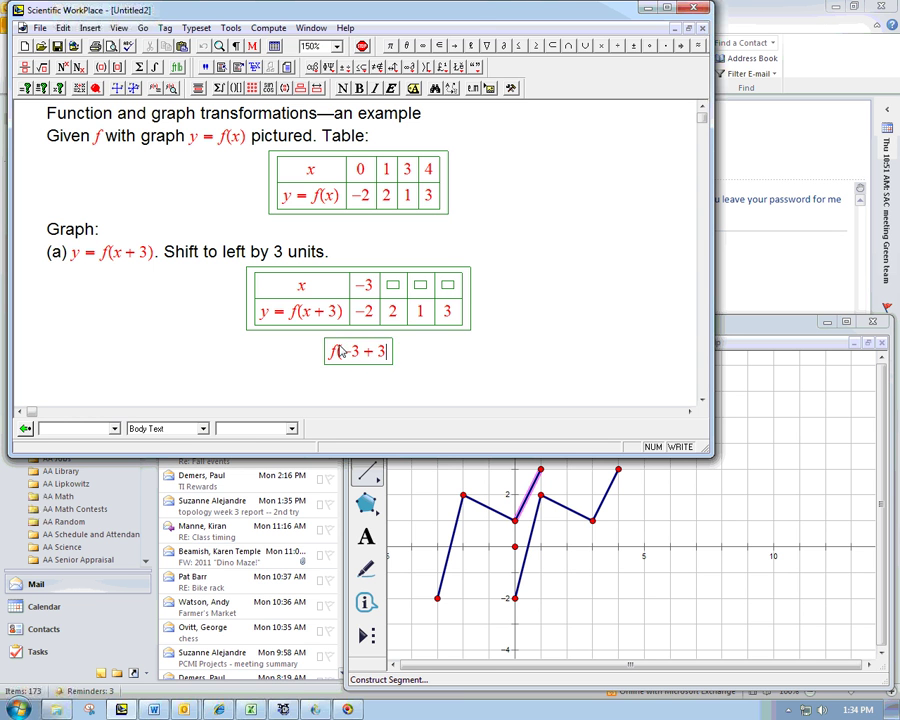
{"action": "type", "text": "=f(0)"}
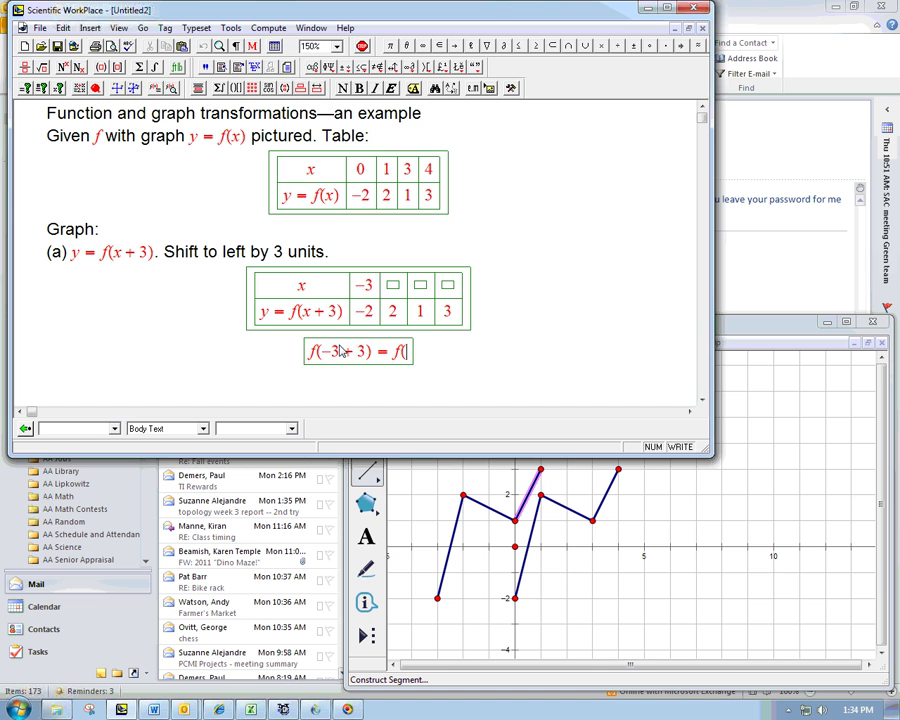
{"action": "type", "text": "="}
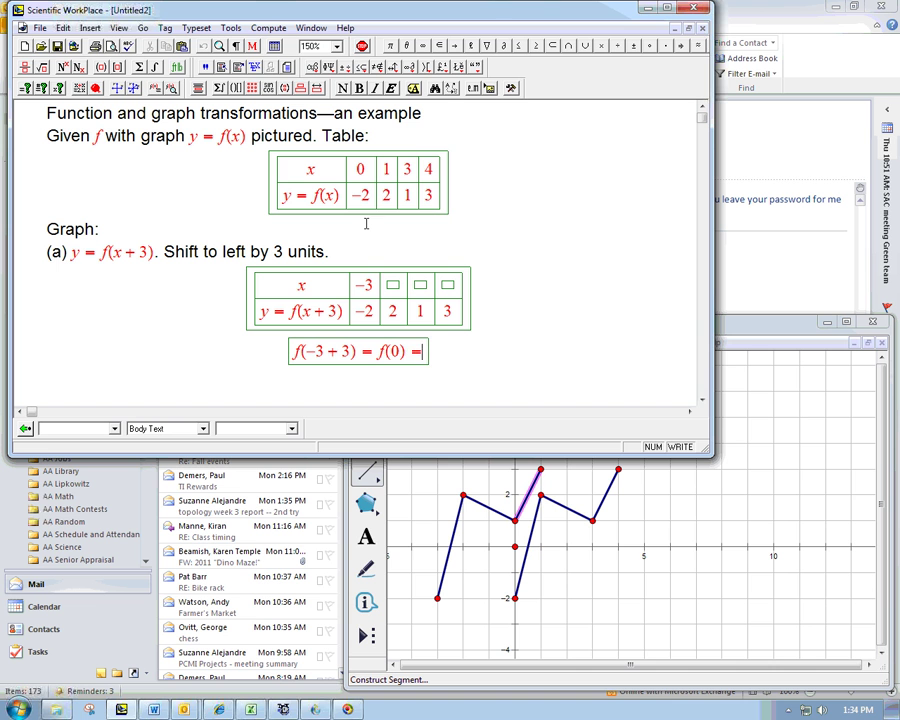
{"action": "type", "text": "-2"}
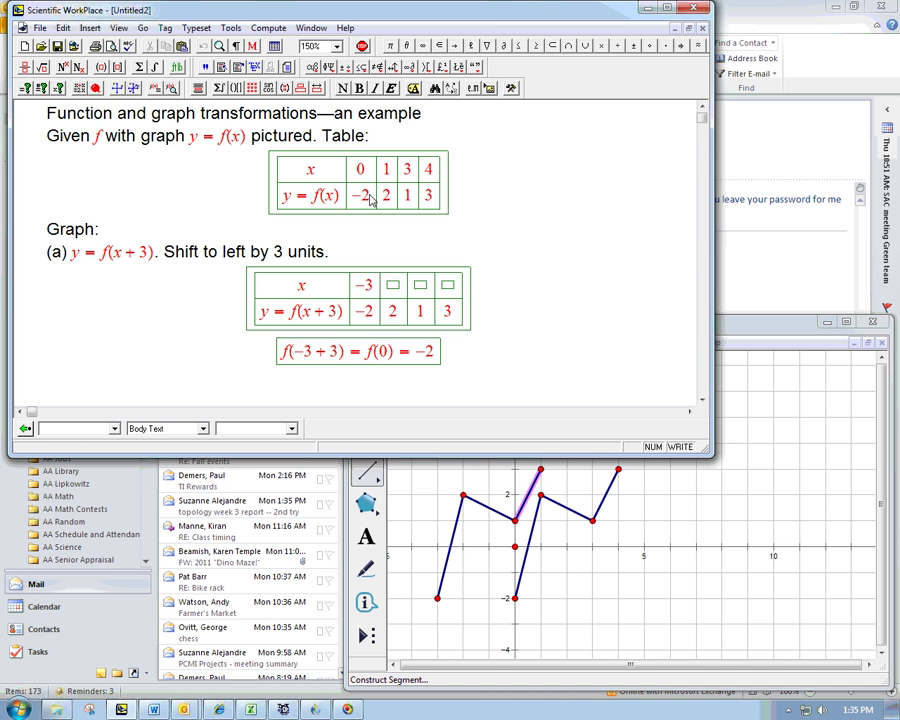
{"action": "left_click", "coordinate": [383, 360]}
Step: Fill the x row with −2, 0 and 1, and add the check f(−2+3) = f(1) = 2
{"action": "type", "text": "-2"}
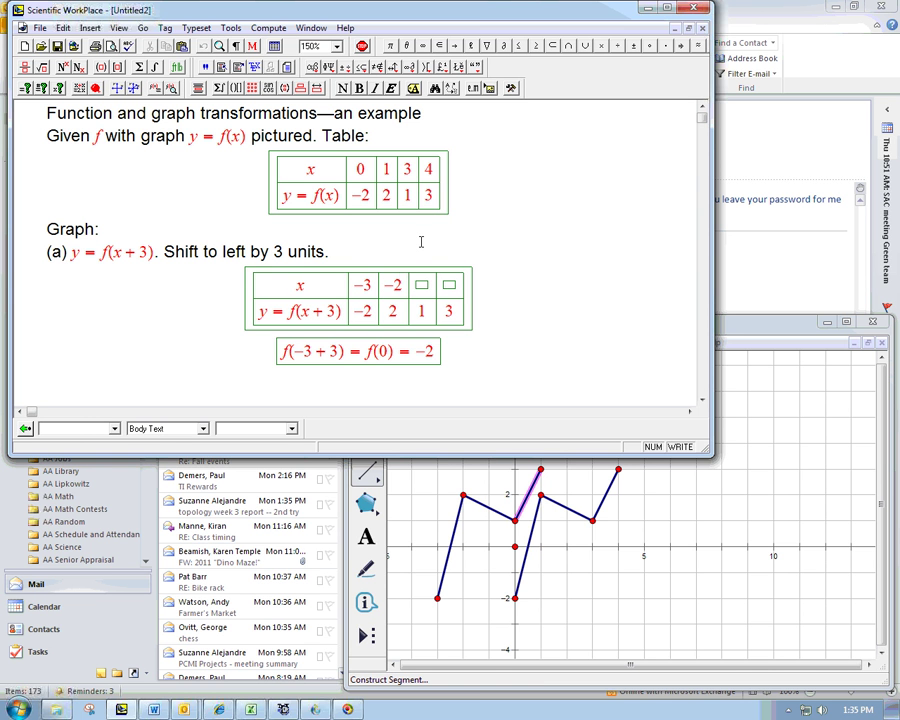
{"action": "key", "text": "Return"}
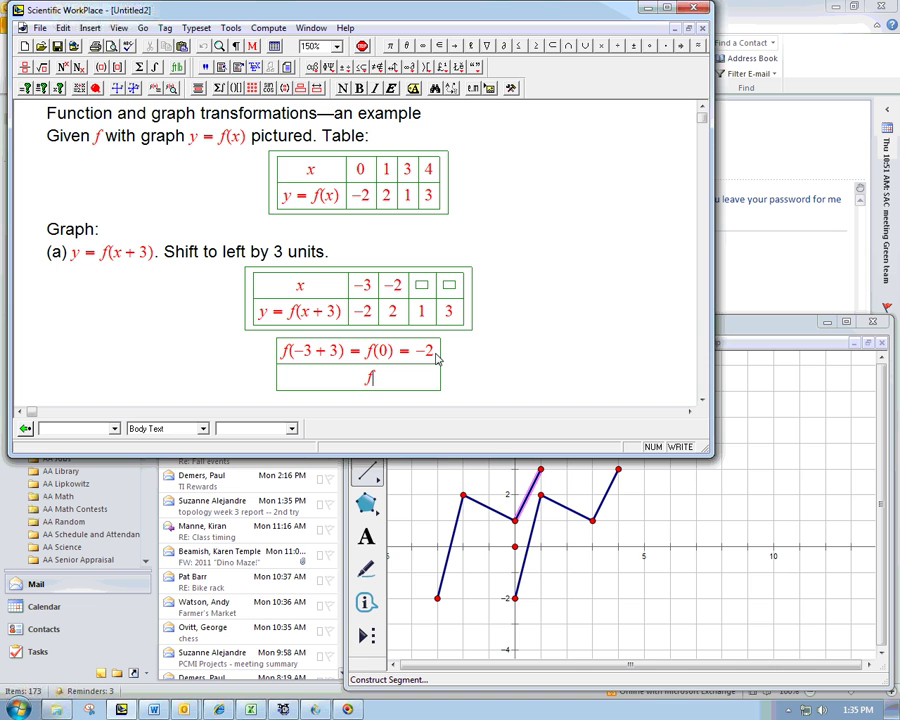
{"action": "type", "text": "f("}
{"action": "type", "text": "-2+3"}
{"action": "type", "text": ")"}
{"action": "type", "text": "=f(1)"}
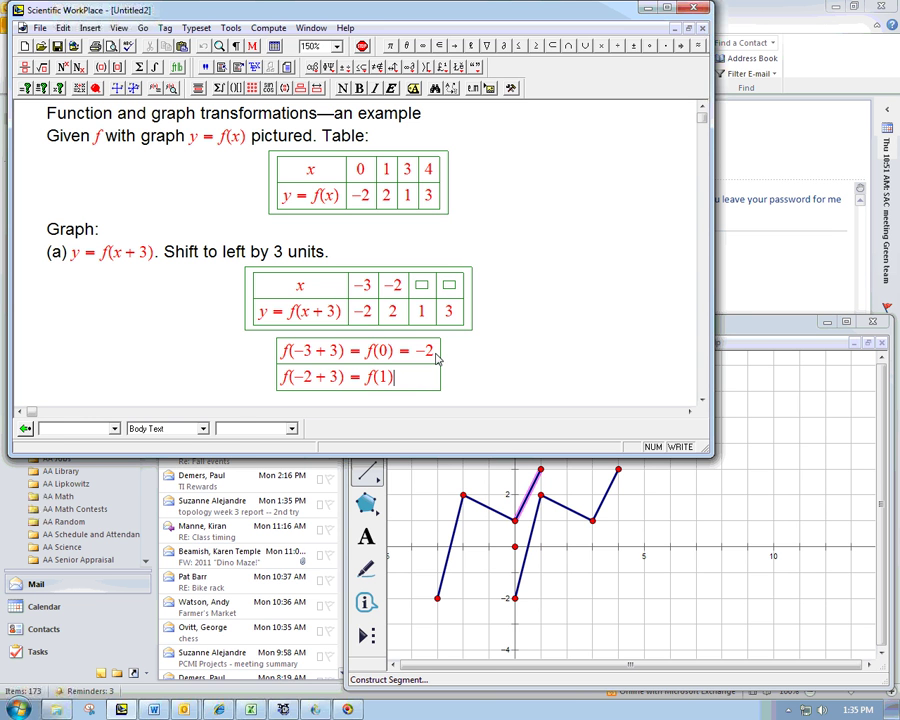
{"action": "type", "text": "=2"}
{"action": "left_click", "coordinate": [421, 285]}
{"action": "type", "text": "0 1"}
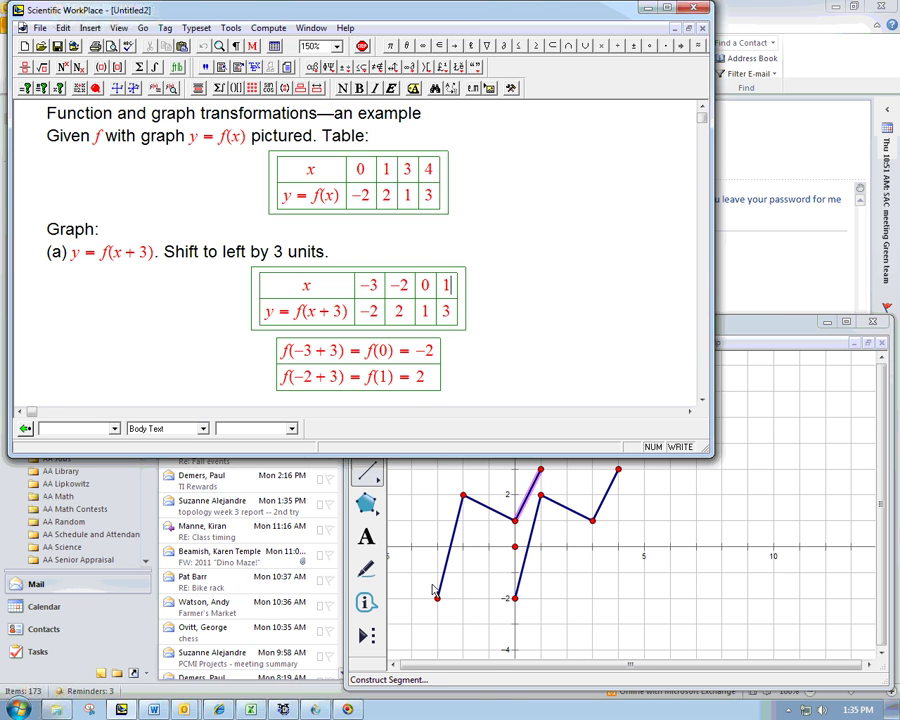
Step: Start part (b) on a new line below the equations
{"action": "left_click", "coordinate": [459, 376]}
{"action": "key", "text": "Return"}
{"action": "type", "text": "(b)"}
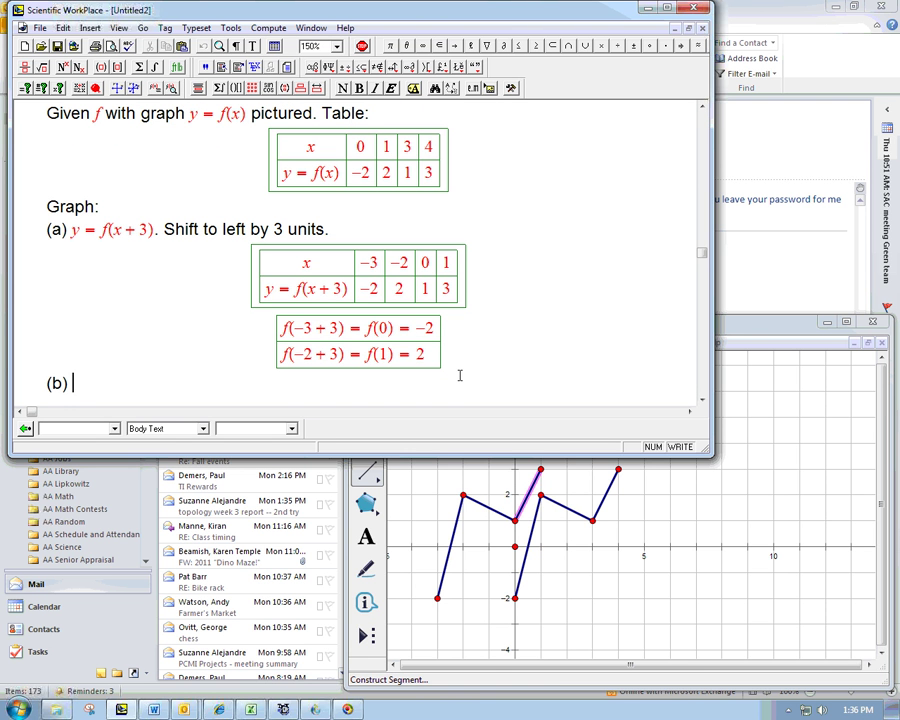
Step: Write y = f(−2x) as mathematics on line (b)
{"action": "key", "text": "ctrl+m"}
{"action": "type", "text": "y = "}
{"action": "type", "text": "f("}
{"action": "type", "text": "-2"}
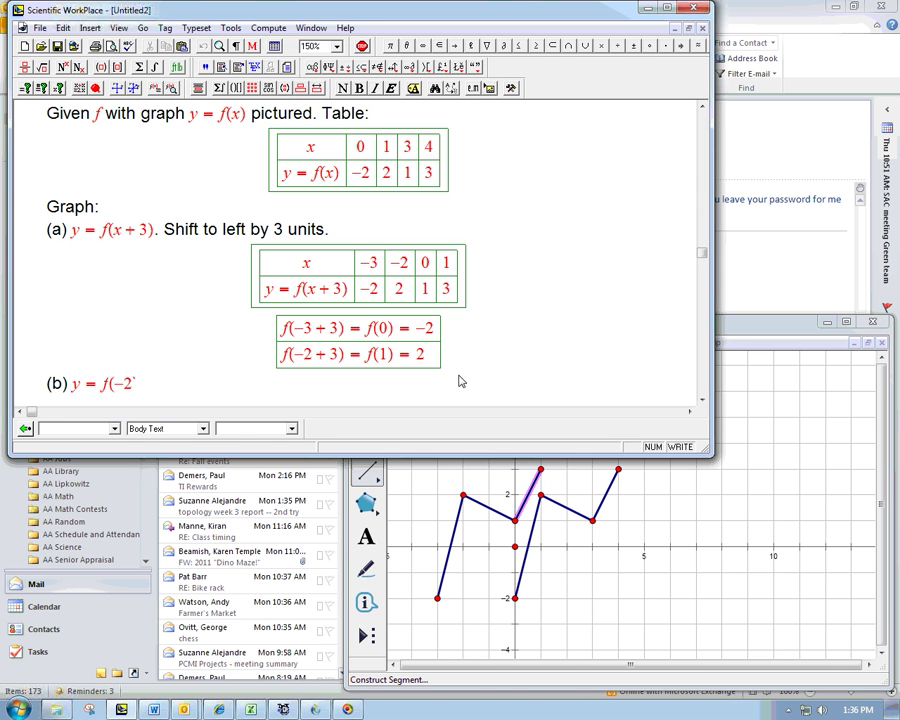
{"action": "type", "text": "x"}
Step: Select and delete the shifted graph's points and segments in Sketchpad
{"action": "left_click", "coordinate": [474, 586]}
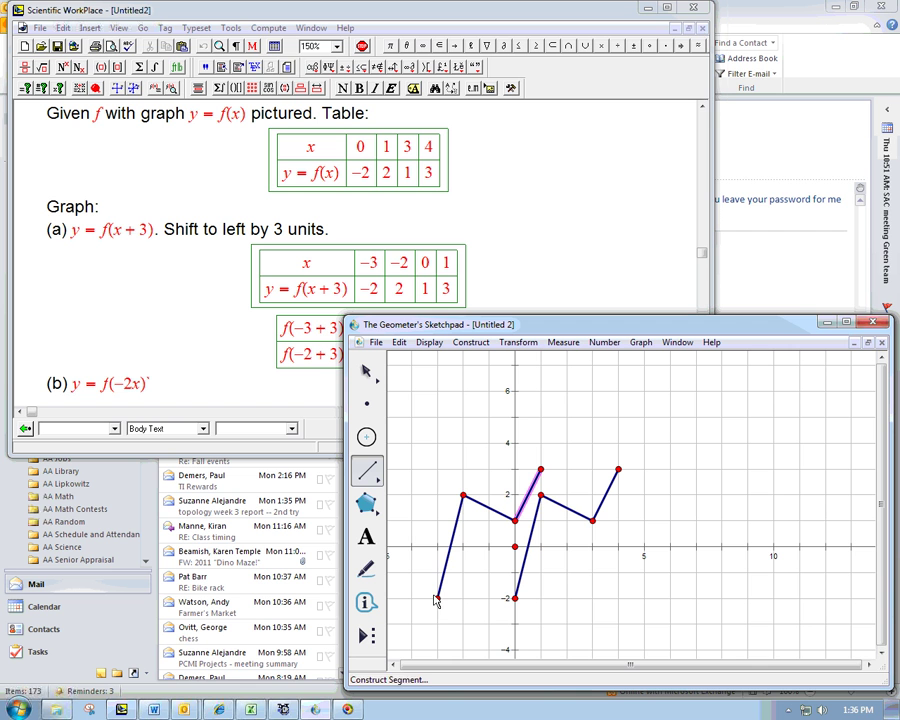
{"action": "left_click", "coordinate": [436, 598]}
{"action": "key", "text": "Escape"}
{"action": "key", "text": "Escape"}
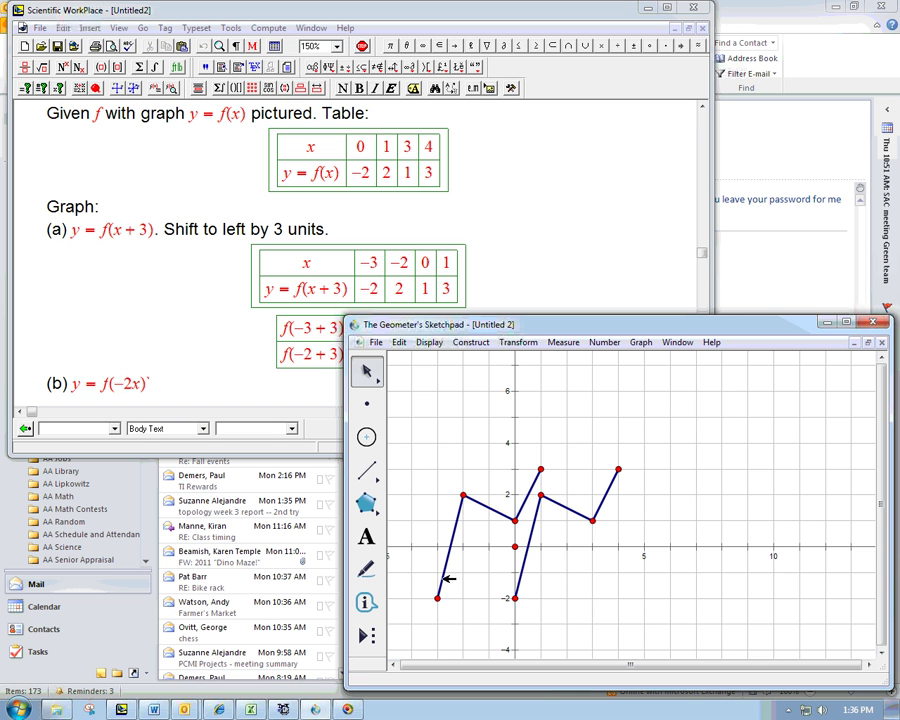
{"action": "left_click", "coordinate": [437, 597]}
{"action": "left_click", "coordinate": [449, 556]}
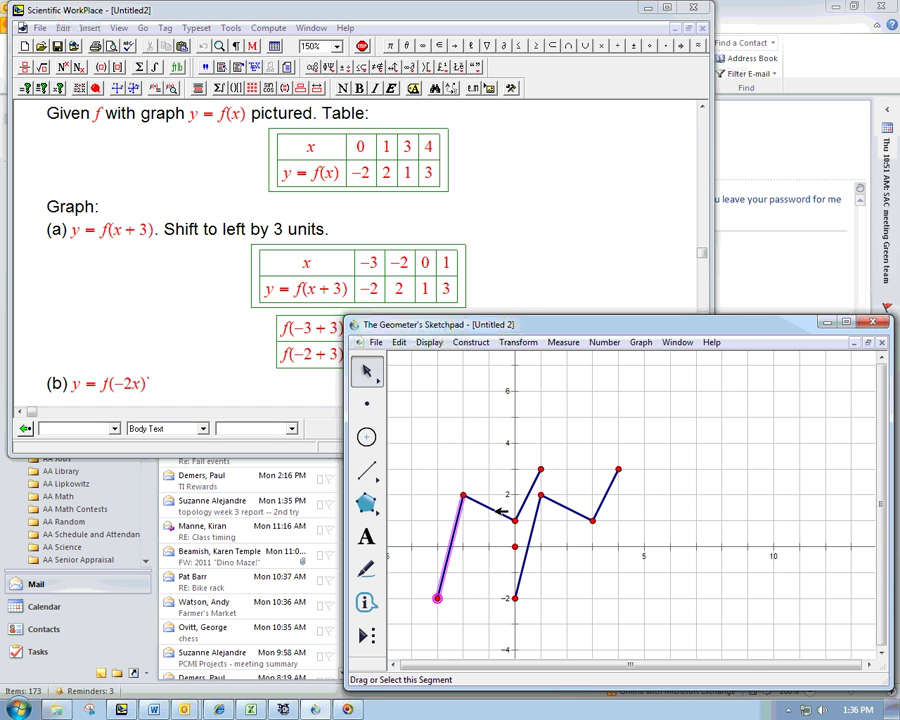
{"action": "left_click", "coordinate": [498, 511]}
{"action": "left_click", "coordinate": [514, 519]}
{"action": "left_click", "coordinate": [530, 490]}
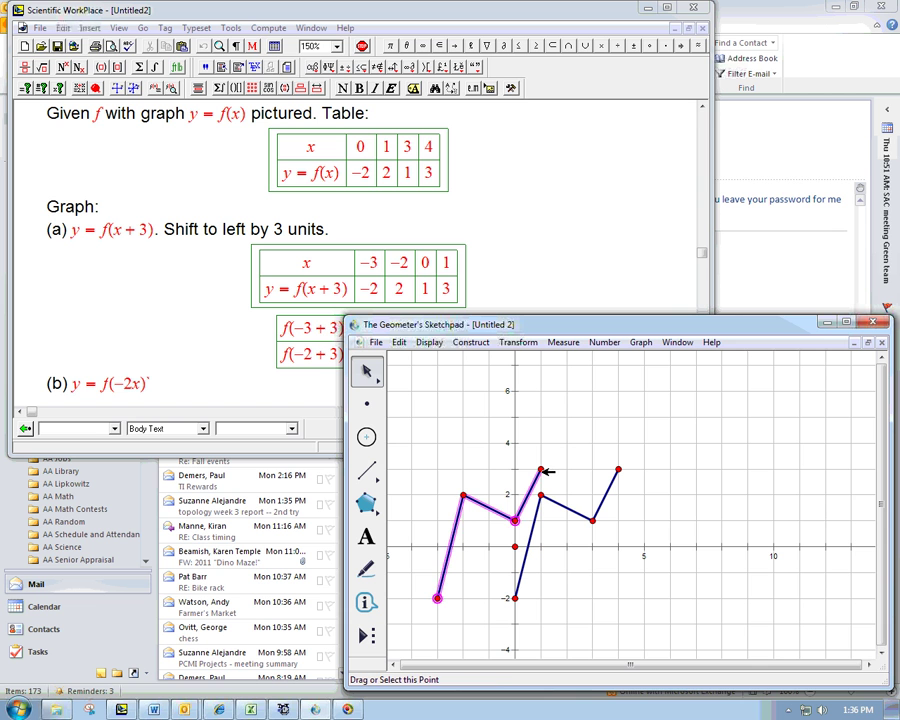
{"action": "left_click", "coordinate": [541, 469]}
{"action": "key", "text": "Delete"}
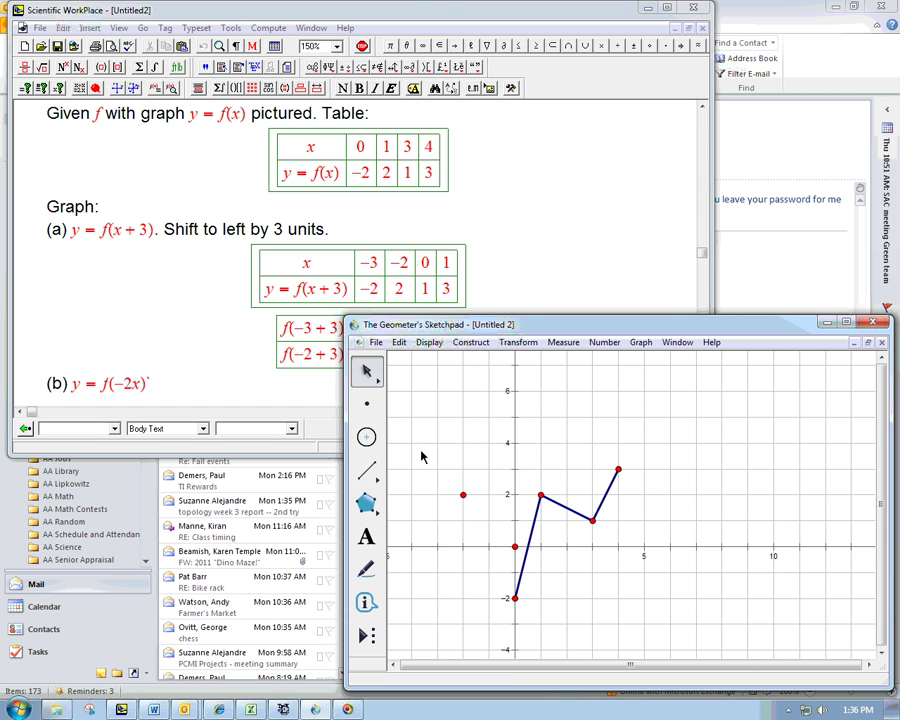
{"action": "left_click", "coordinate": [446, 14]}
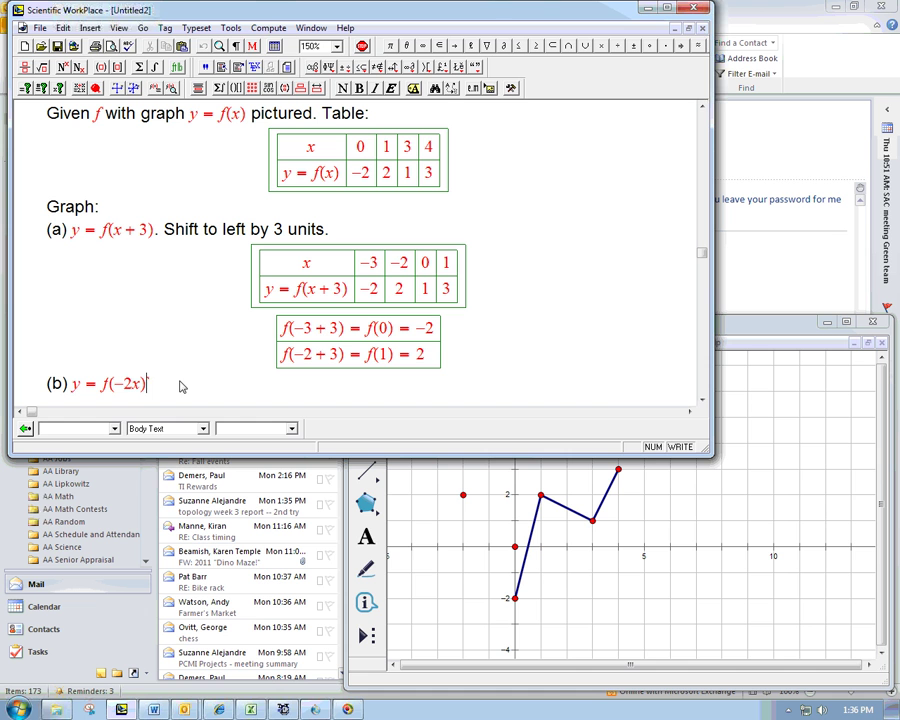
Step: Describe part (b) as 'Flip (horizontal) and shrink by factor of 2'
{"action": "type", "text": "Flip"}
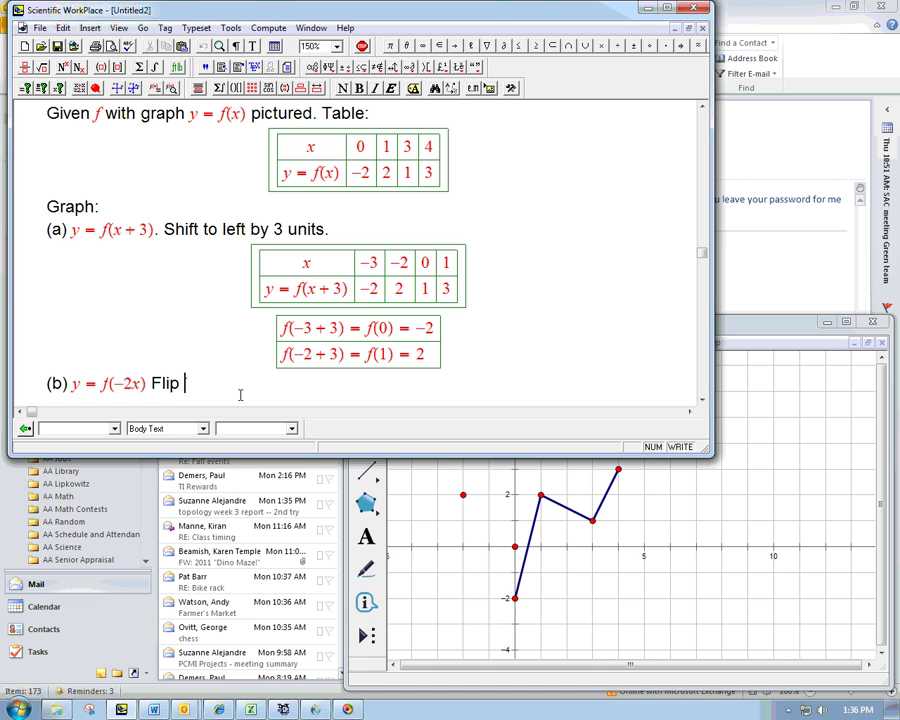
{"action": "type", "text": " (horinz"}
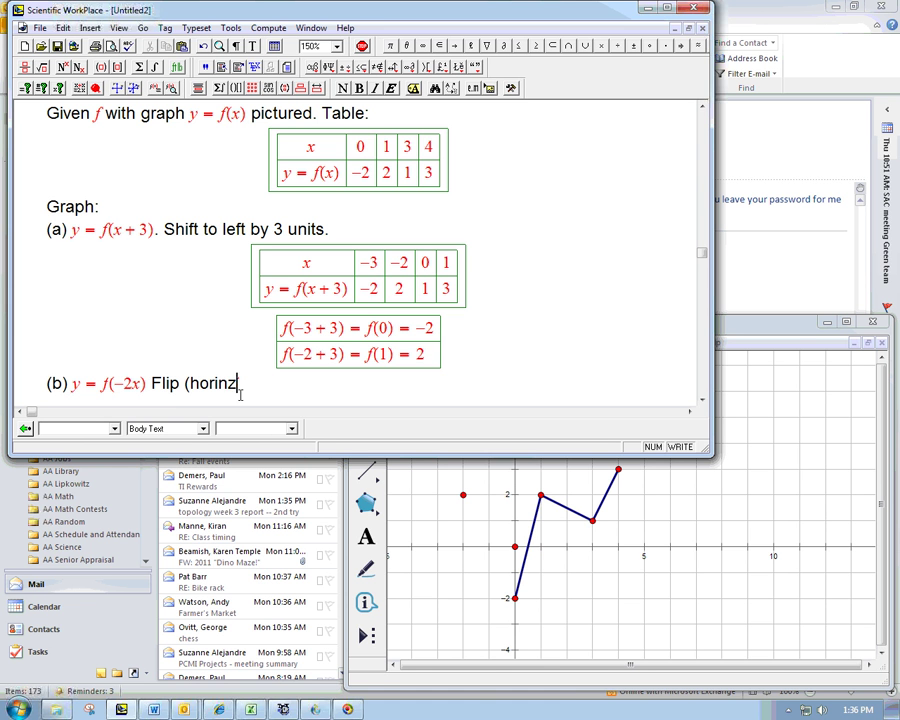
{"action": "key", "text": "BackSpace"}
{"action": "key", "text": "BackSpace"}
{"action": "type", "text": "zontal) and"}
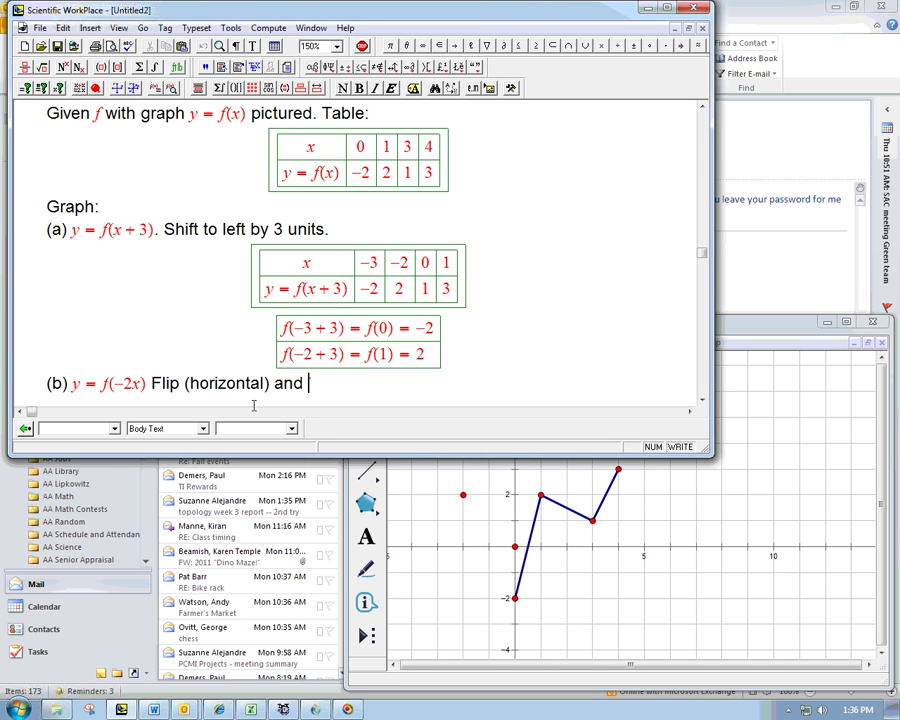
{"action": "type", "text": "shrink by factor of 2"}
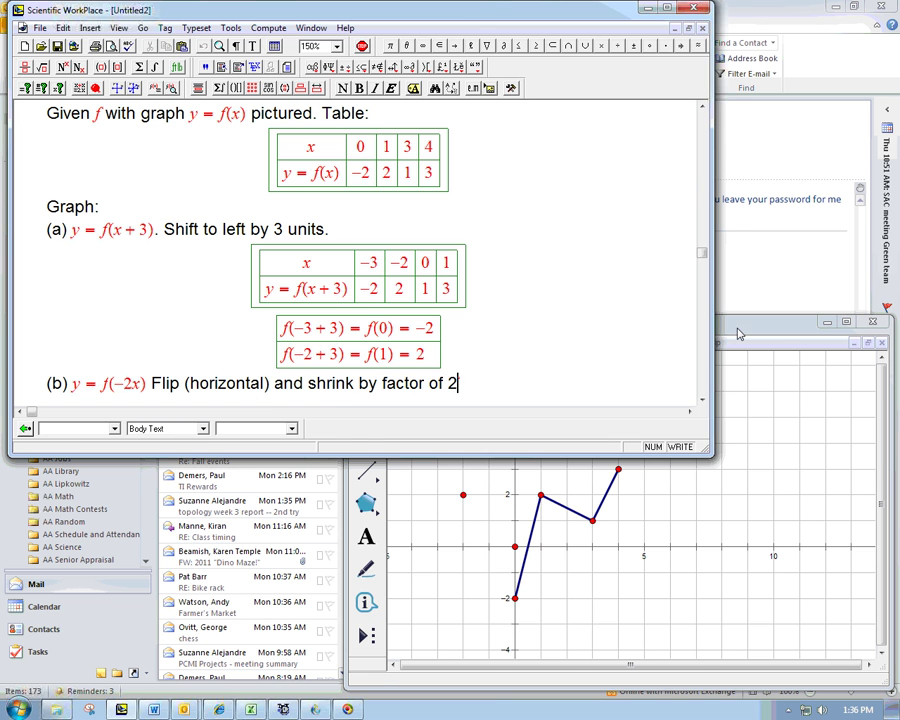
Step: Delete the leftover point at (−2, 2) from the Sketchpad graph
{"action": "left_click", "coordinate": [474, 494]}
{"action": "left_click", "coordinate": [466, 494]}
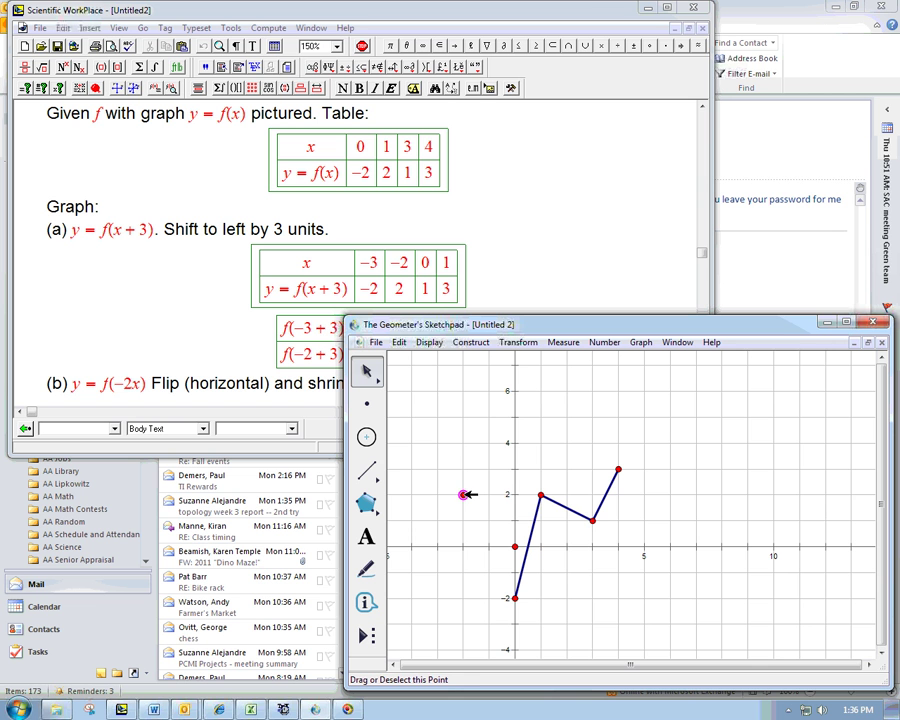
{"action": "key", "text": "Delete"}
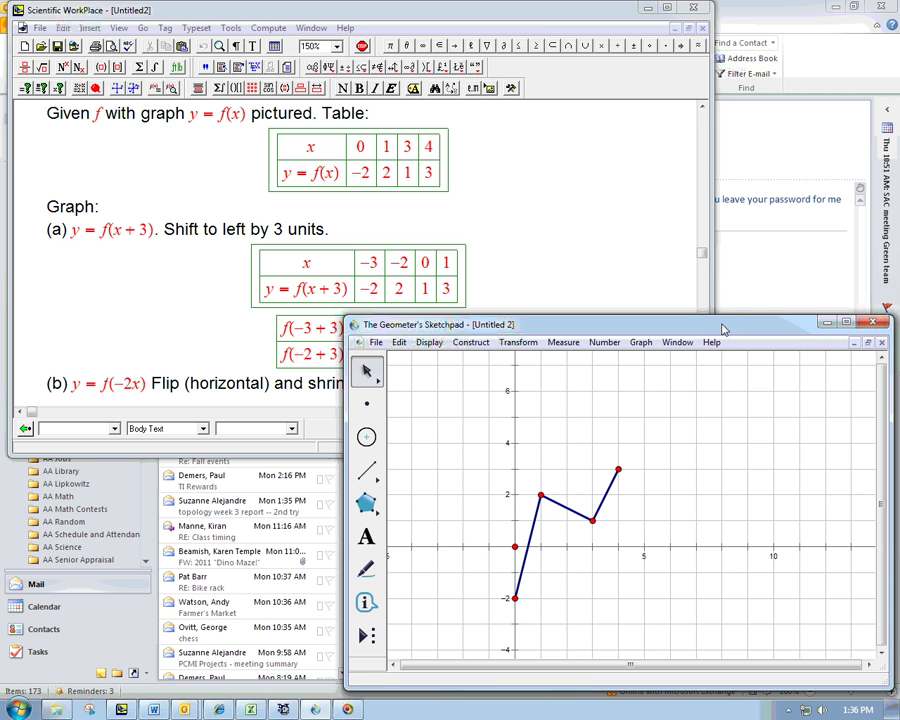
Step: Paste a copy of the f(x+3) table under line (b) and relabel it y = f(−2x)
{"action": "left_click", "coordinate": [485, 16]}
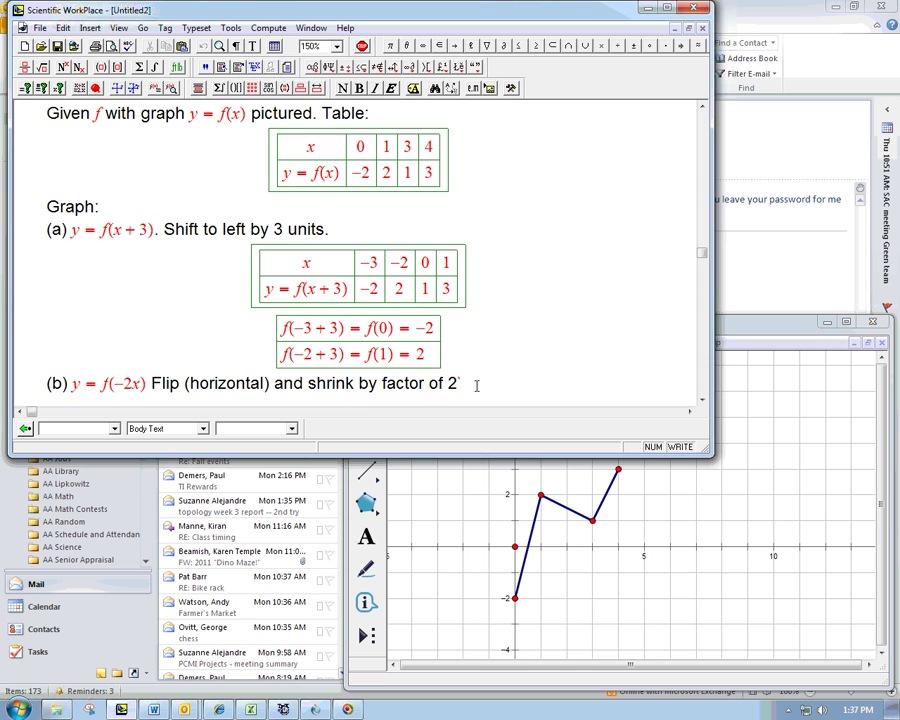
{"action": "key", "text": "ctrl+d"}
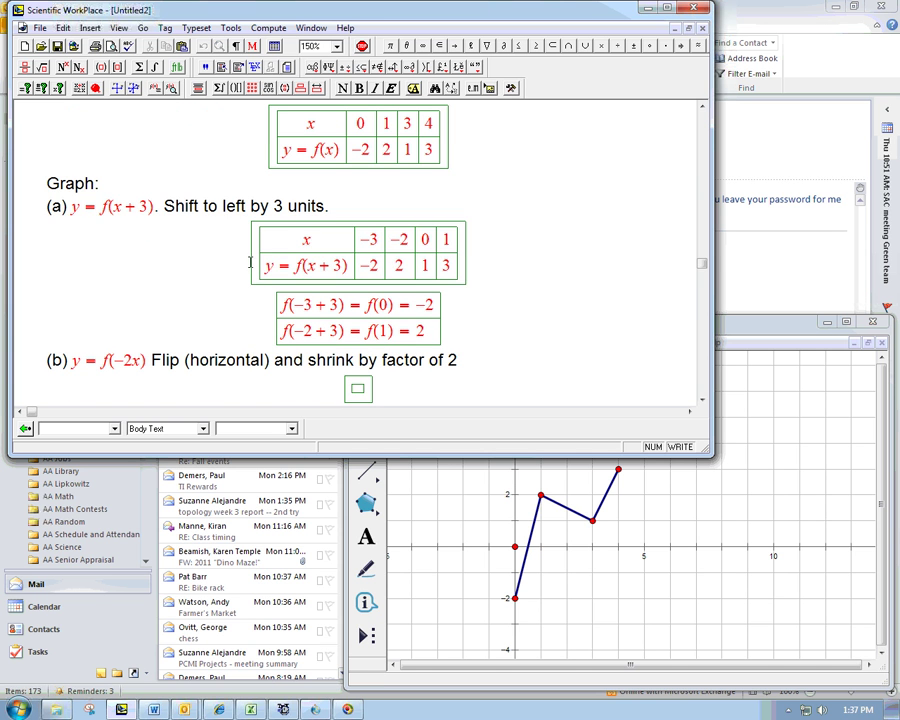
{"action": "left_click_drag", "start_coordinate": [249, 254], "coordinate": [373, 258]}
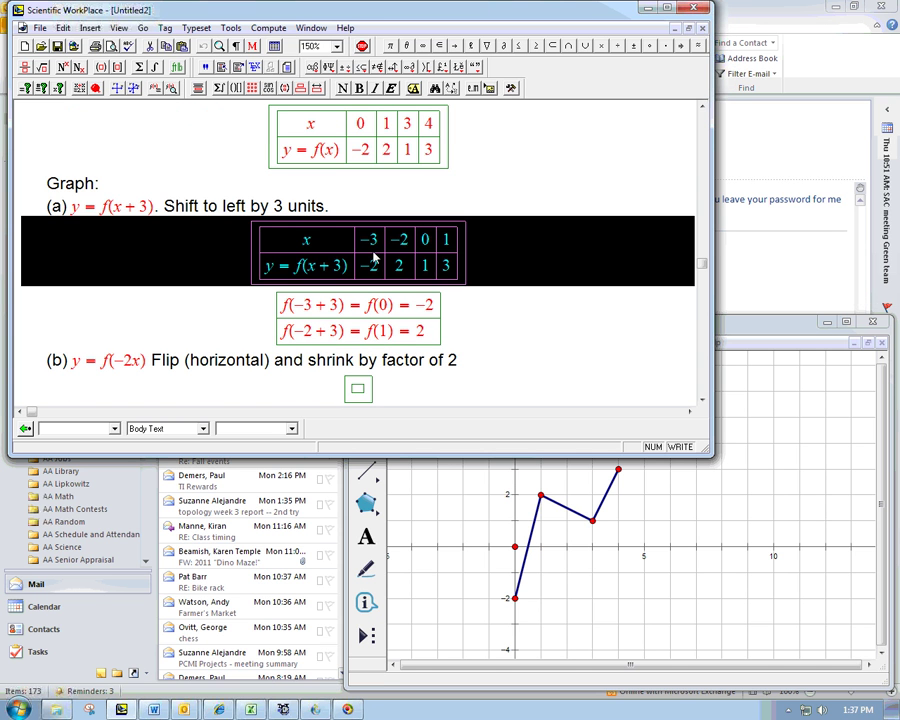
{"action": "left_click", "coordinate": [357, 389]}
{"action": "key", "text": "ctrl+v"}
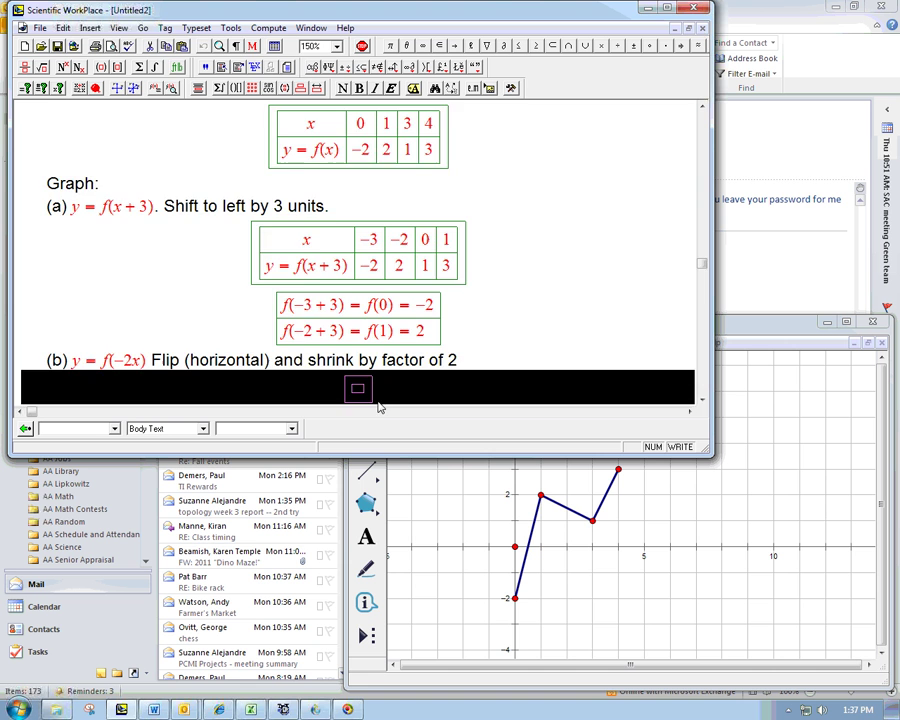
{"action": "left_click", "coordinate": [338, 358]}
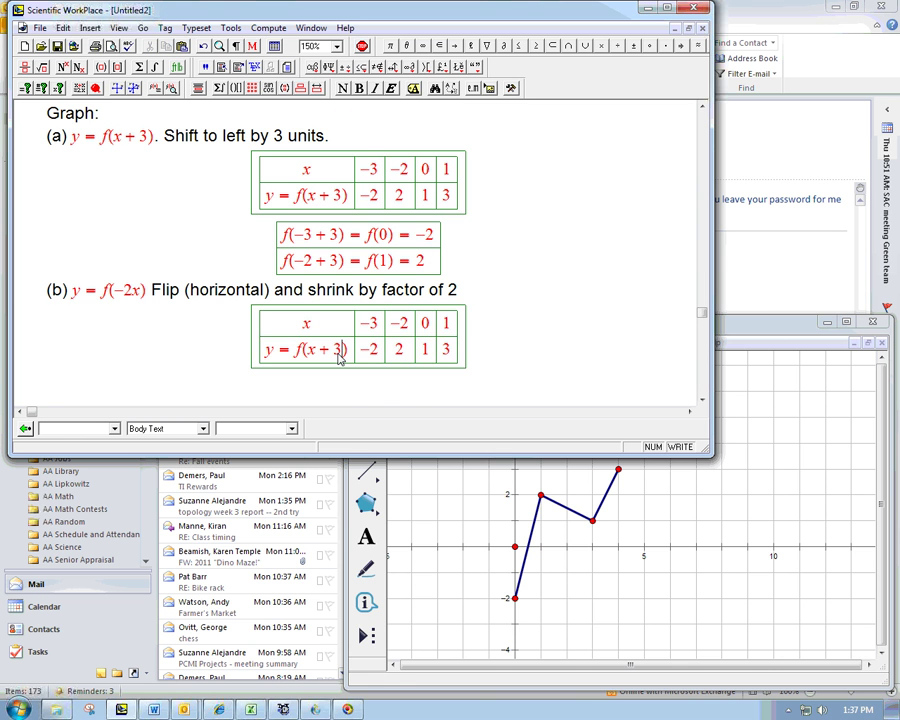
{"action": "key", "text": "BackSpace"}
{"action": "key", "text": "BackSpace"}
{"action": "key", "text": "BackSpace"}
{"action": "type", "text": "-2x"}
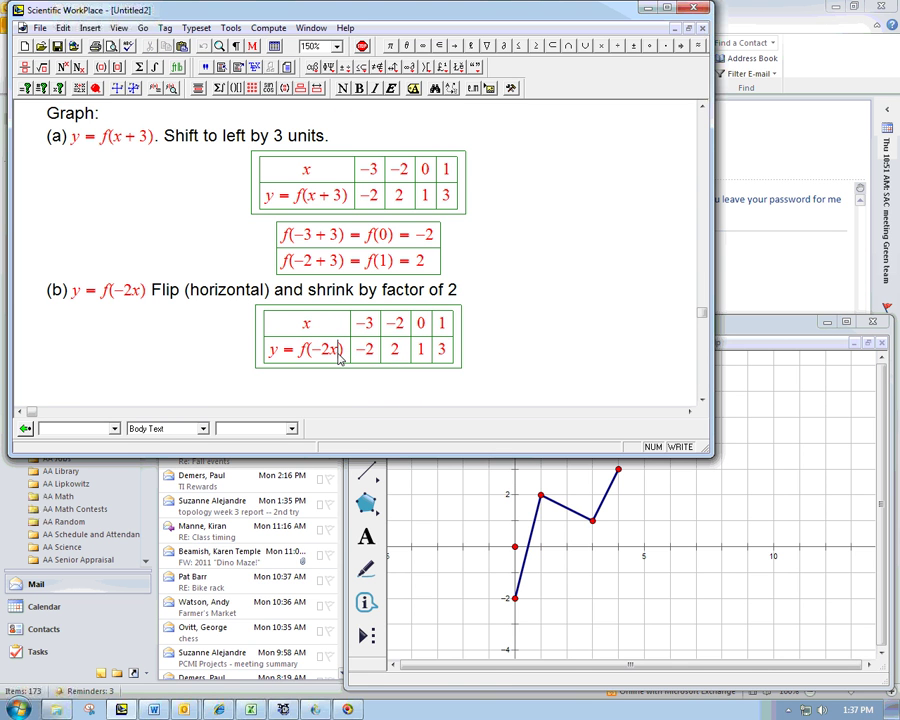
Step: Clear the four x-row entries of table (b) and make the document area taller
{"action": "key", "text": "Right"}
{"action": "key", "text": "Right"}
{"action": "key", "text": "Up"}
{"action": "key", "text": "shift+Right"}
{"action": "key", "text": "shift+Right"}
{"action": "key", "text": "Delete"}
{"action": "key", "text": "shift+Right"}
{"action": "key", "text": "shift+Right"}
{"action": "key", "text": "Delete"}
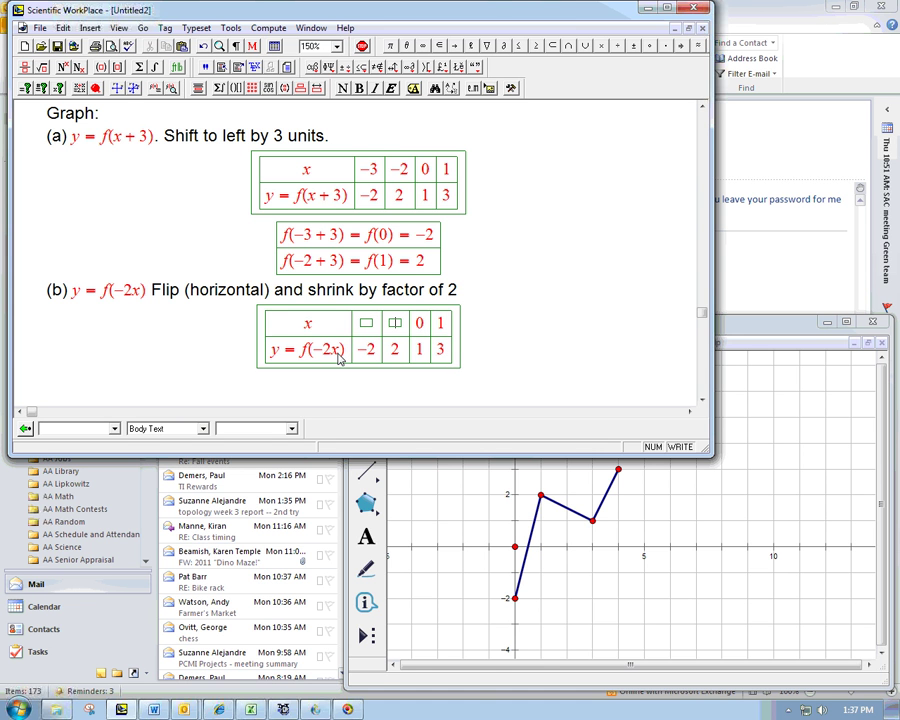
{"action": "key", "text": "shift+Right"}
{"action": "key", "text": "shift+Right"}
{"action": "key", "text": "Delete"}
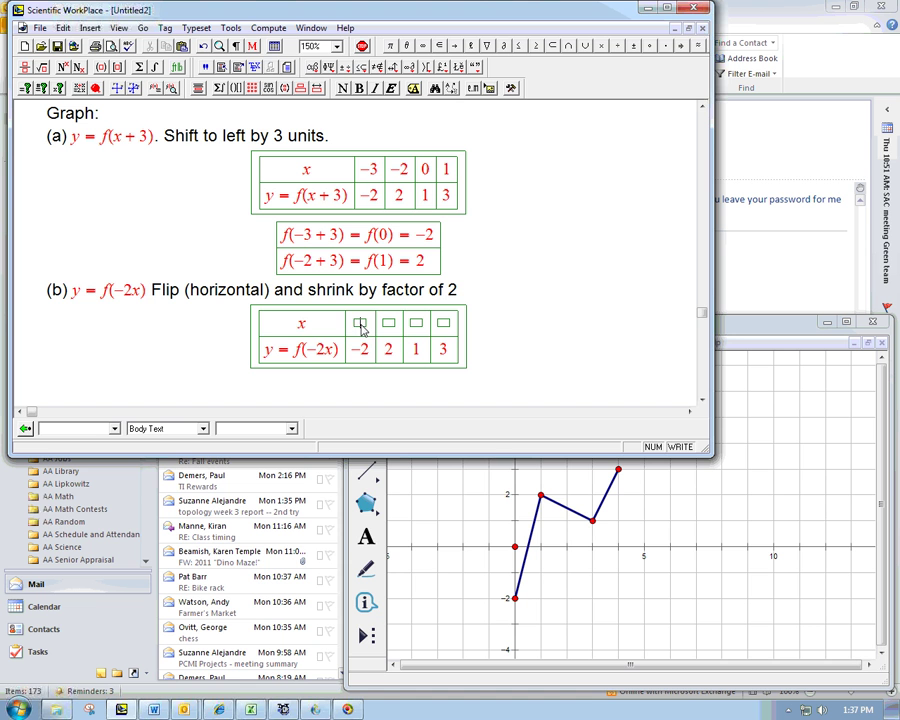
{"action": "left_click", "coordinate": [360, 325]}
{"action": "left_click_drag", "start_coordinate": [706, 452], "coordinate": [706, 540]}
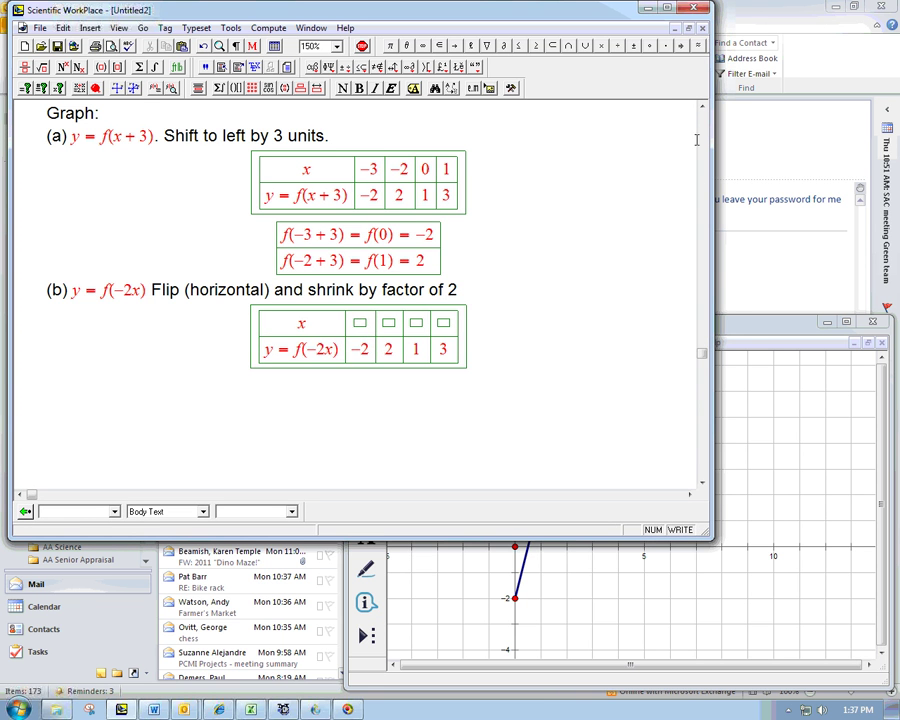
Step: Fill table (b)'s x row with 0, −1/2, −3/2 and −2, using fraction templates for the halves
{"action": "scroll", "coordinate": [696, 140], "scroll_direction": "up", "scroll_amount": 3}
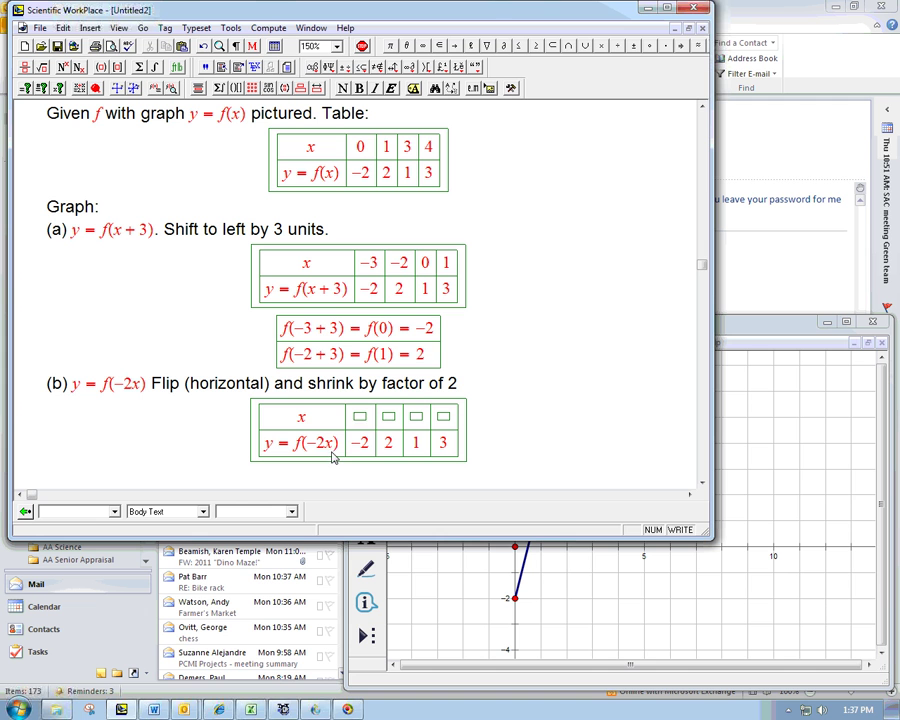
{"action": "type", "text": "0"}
{"action": "type", "text": "-"}
{"action": "key", "text": "ctrl+f"}
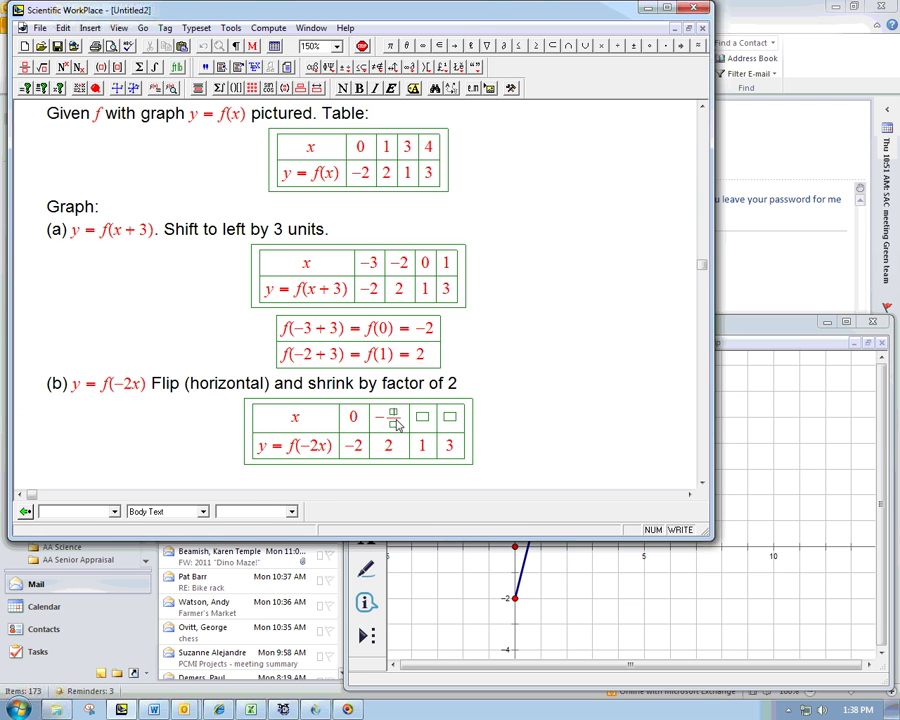
{"action": "type", "text": "2"}
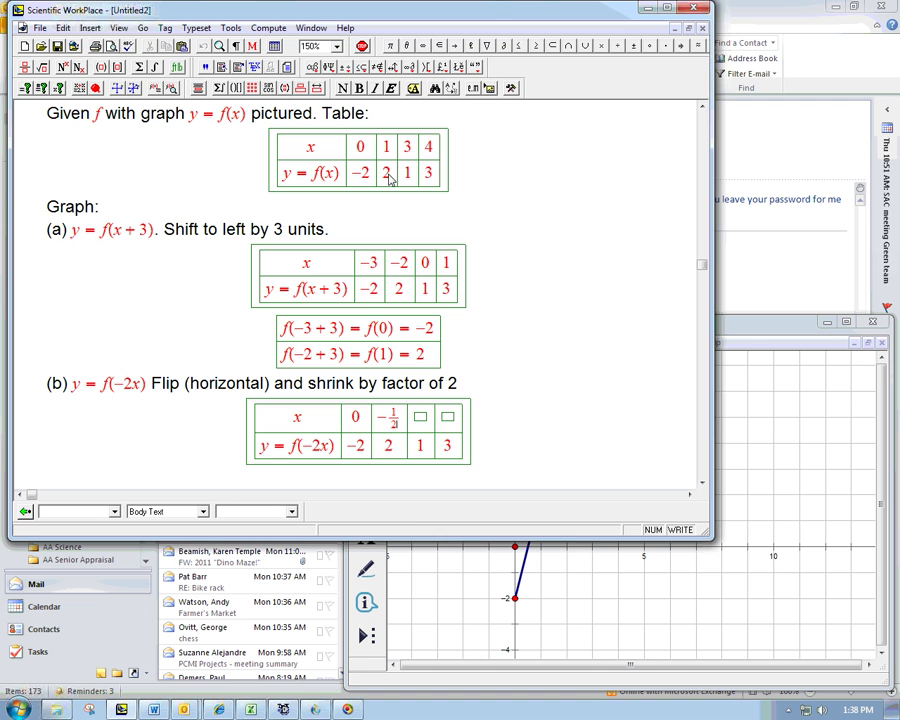
{"action": "left_click", "coordinate": [421, 418]}
{"action": "type", "text": "-"}
{"action": "key", "text": "ctrl+f"}
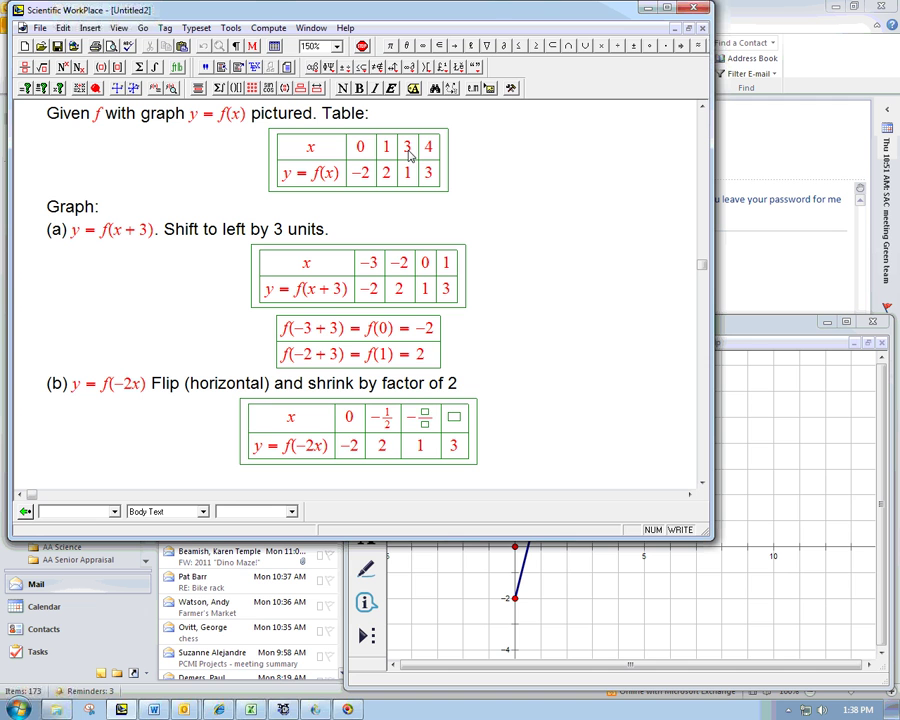
{"action": "type", "text": "3/2"}
{"action": "key", "text": "Tab"}
{"action": "type", "text": "2"}
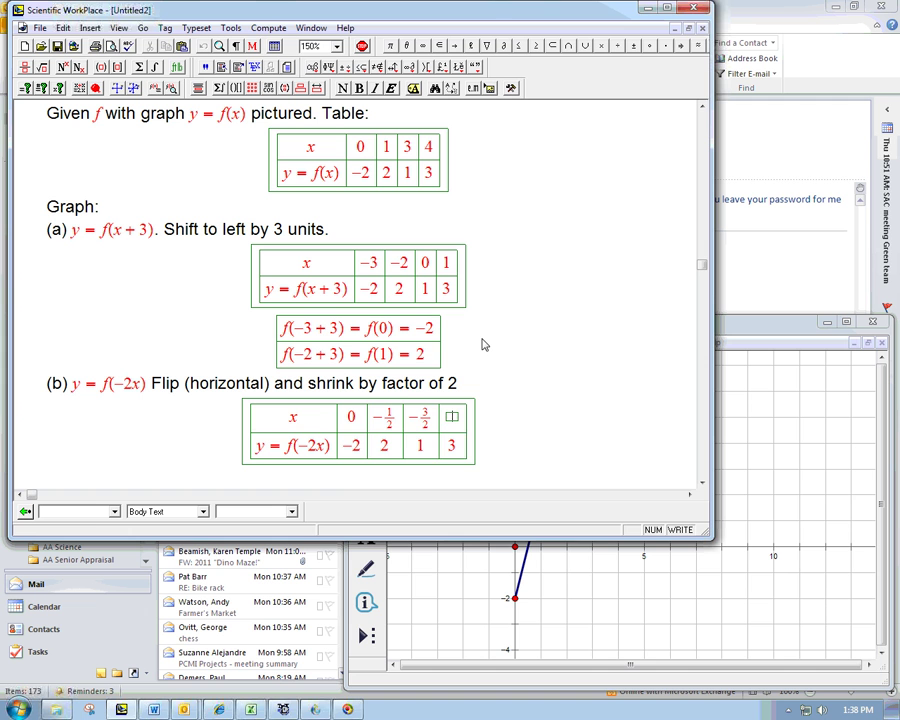
{"action": "type", "text": "-2"}
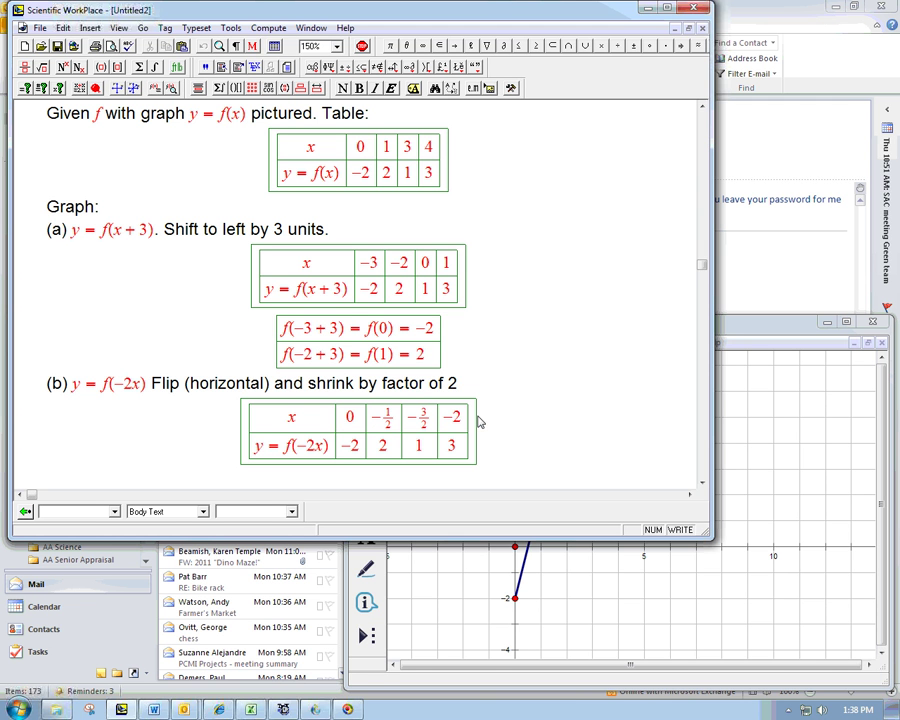
Step: Insert '(horizontal)' after 'shrink' in line (b), then bring the Sketchpad graph window forward
{"action": "left_click_drag", "start_coordinate": [306, 386], "coordinate": [357, 388]}
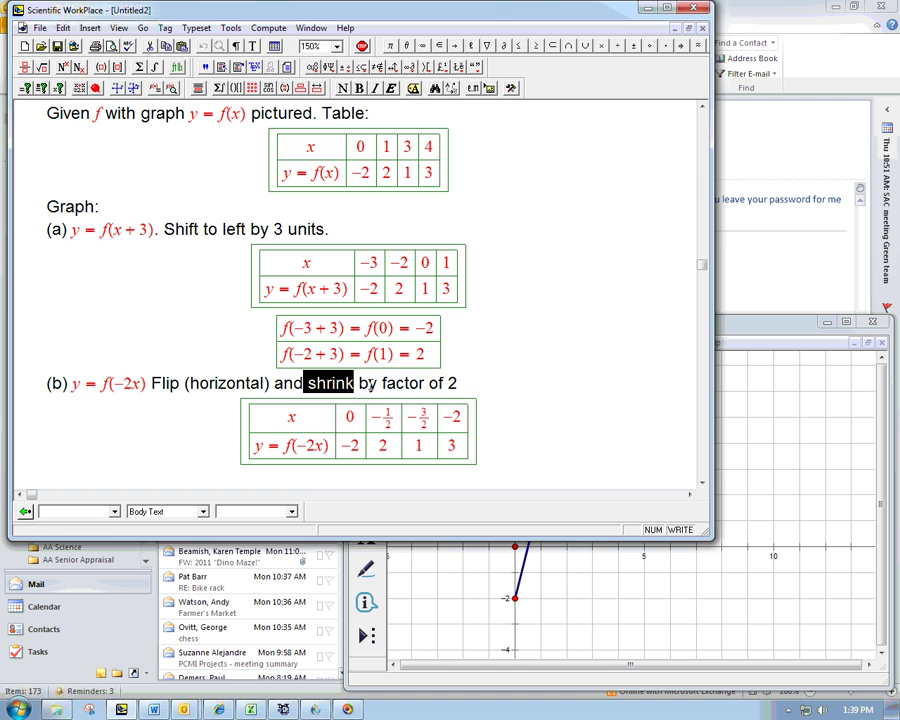
{"action": "left_click", "coordinate": [360, 384]}
{"action": "type", "text": "(horizont"}
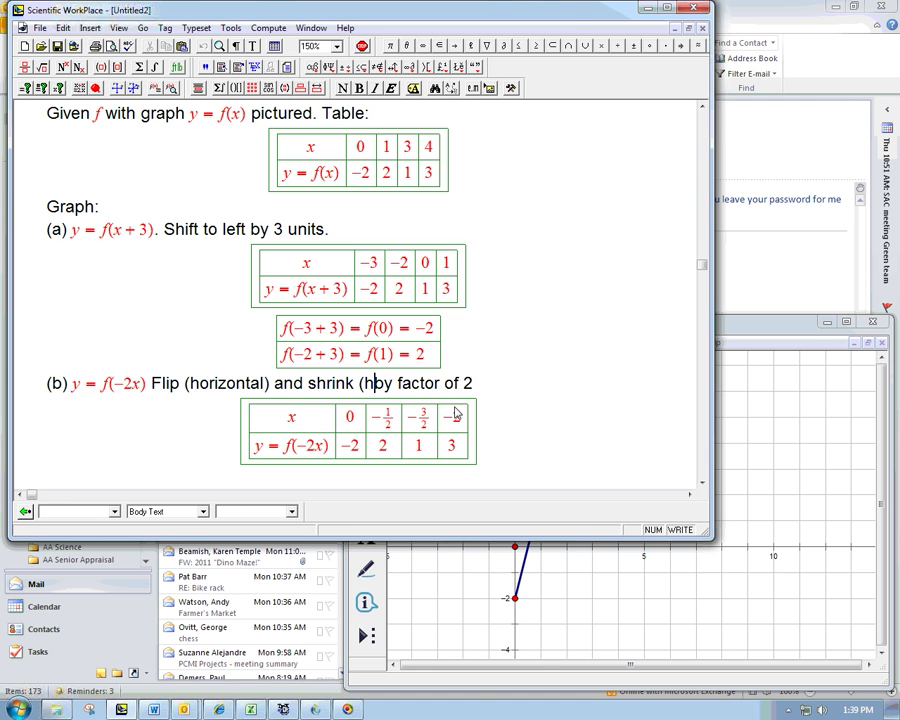
{"action": "type", "text": "al)"}
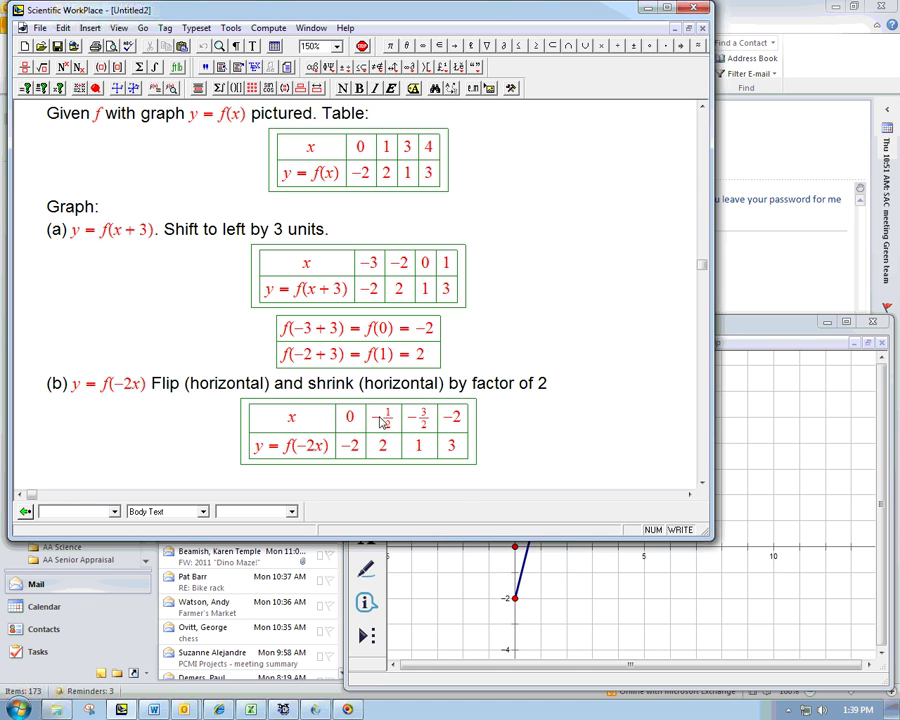
{"action": "left_click", "coordinate": [731, 333]}
{"action": "mouse_move", "coordinate": [700, 320]}
{"action": "left_mouse_down"}
{"action": "mouse_move", "coordinate": [741, 302]}
{"action": "mouse_move", "coordinate": [741, 215]}
{"action": "mouse_move", "coordinate": [737, 248]}
{"action": "left_mouse_up"}
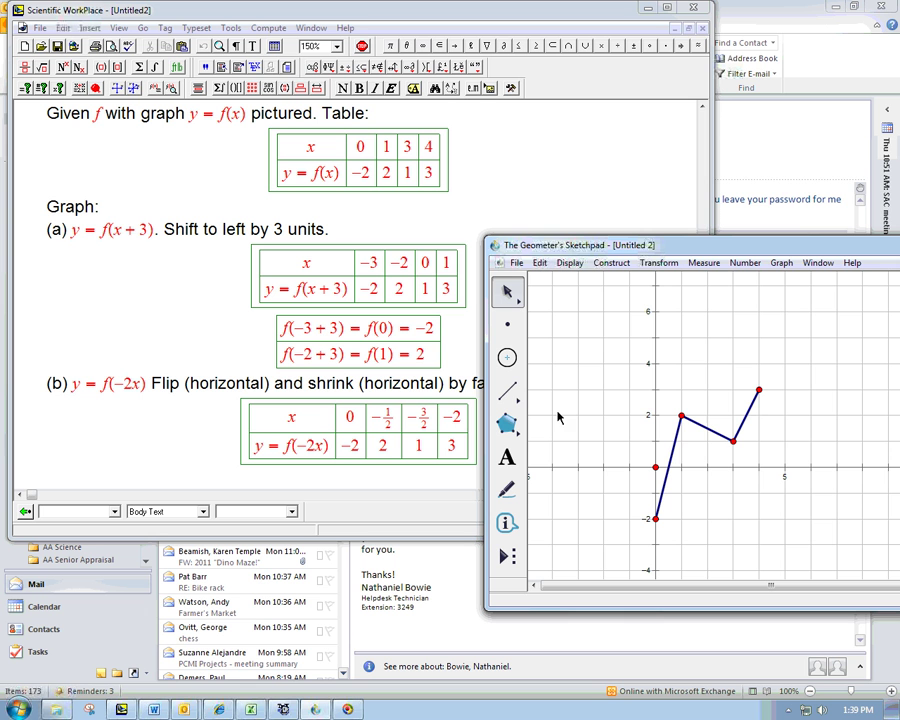
Step: With Snap Points on, chain segments through (0,−2), (−1/2,2), (−3/2,1) and (−2,3)
{"action": "left_click", "coordinate": [781, 264]}
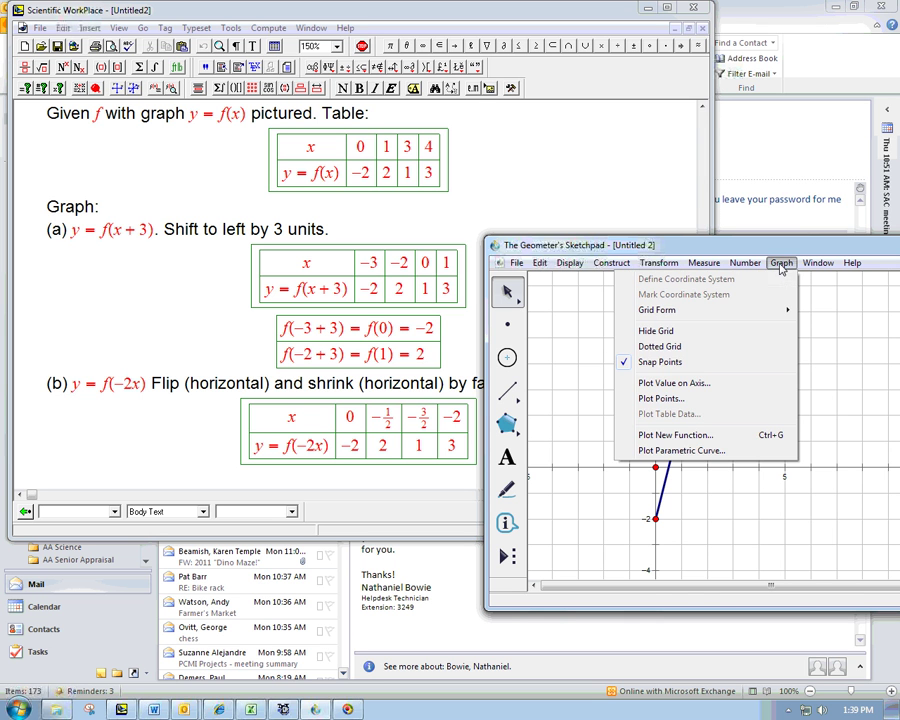
{"action": "left_click", "coordinate": [717, 362]}
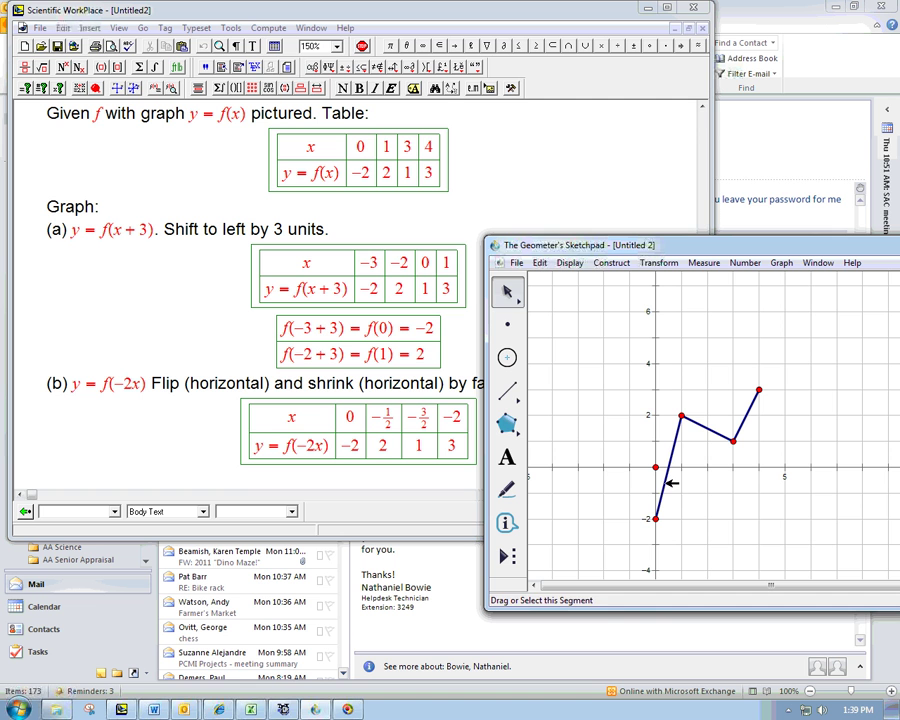
{"action": "left_click", "coordinate": [511, 328]}
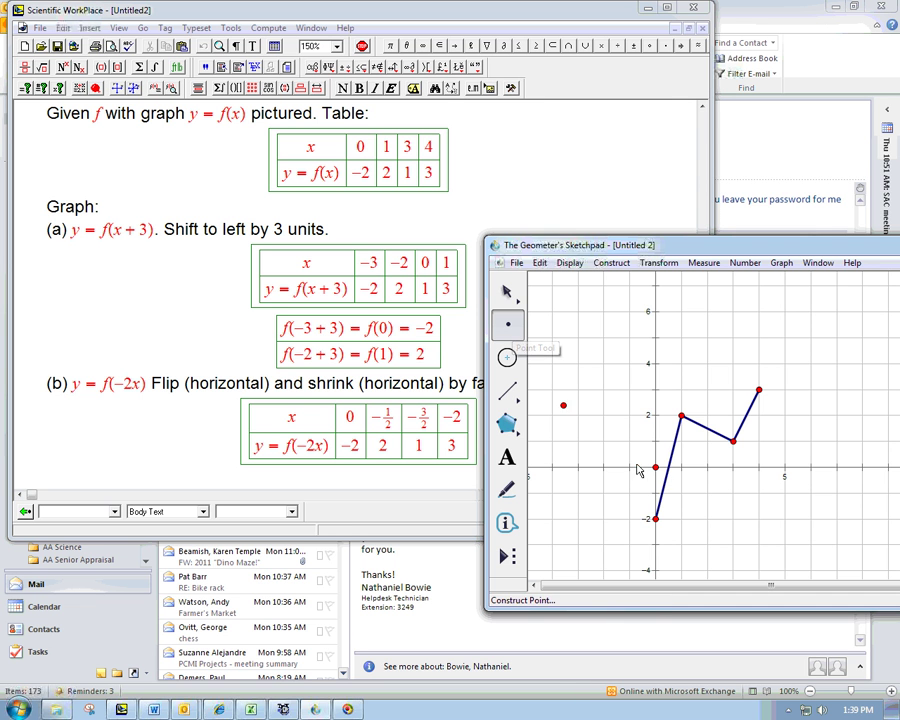
{"action": "left_click", "coordinate": [656, 521]}
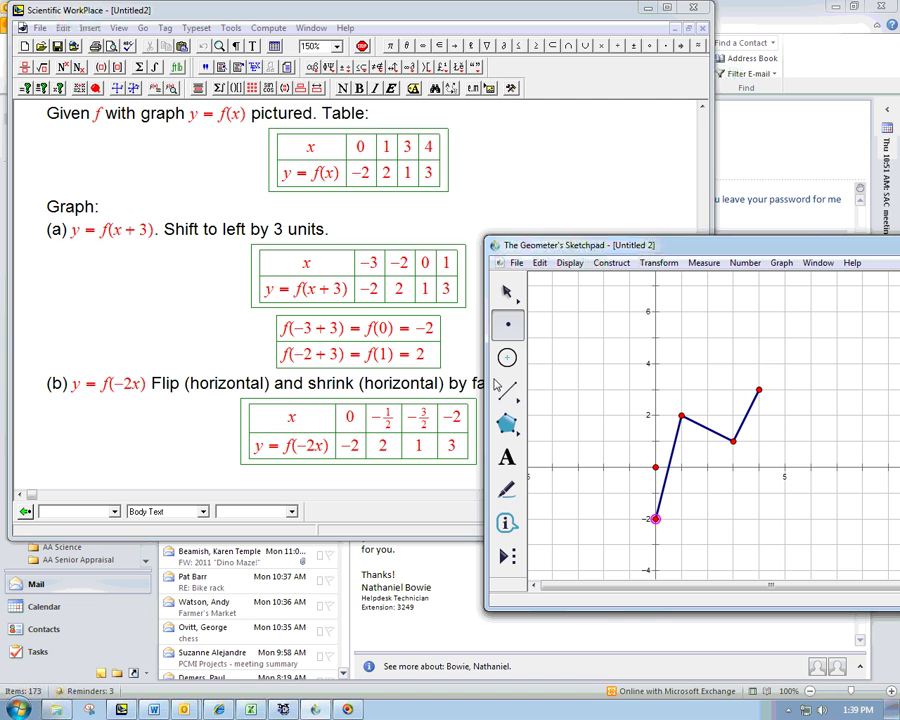
{"action": "key", "text": "shift+Down"}
{"action": "key", "text": "shift+Down"}
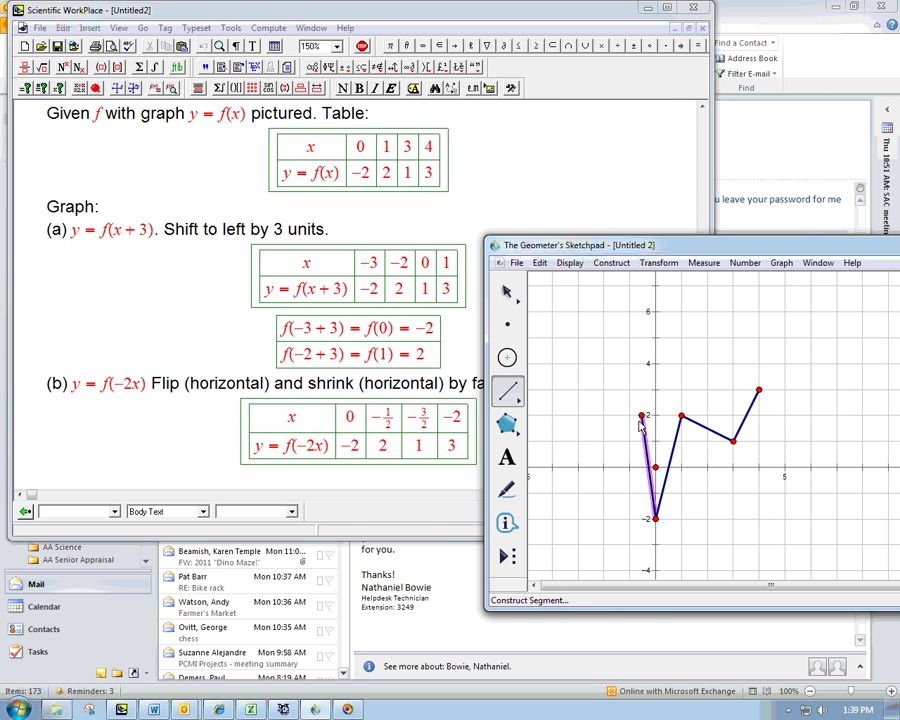
{"action": "left_click", "coordinate": [642, 417]}
{"action": "left_click", "coordinate": [642, 417]}
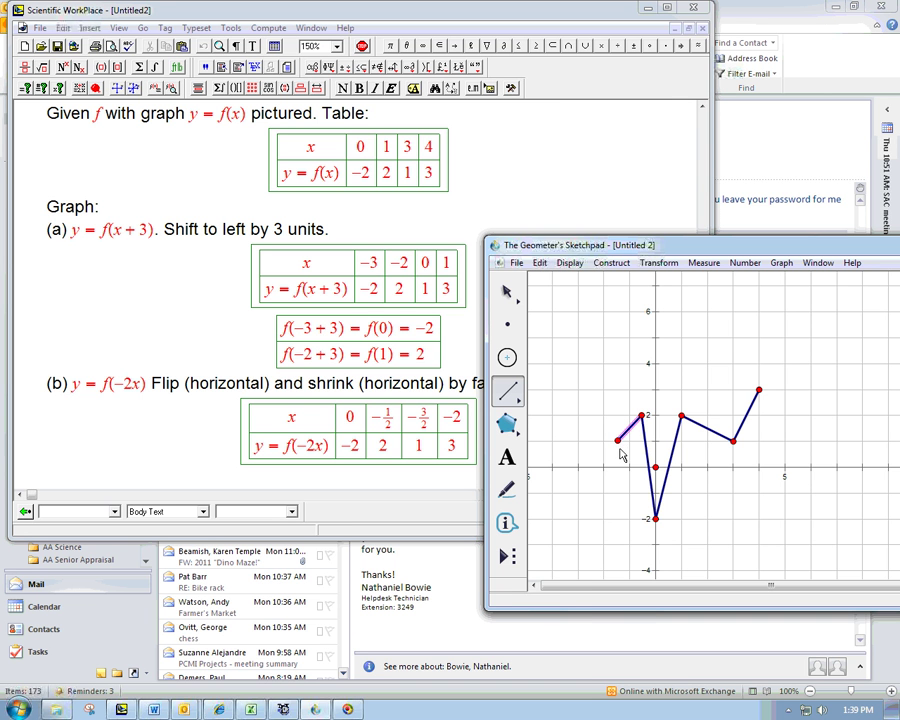
{"action": "left_click", "coordinate": [618, 442]}
{"action": "left_click", "coordinate": [618, 442]}
{"action": "left_click", "coordinate": [603, 390]}
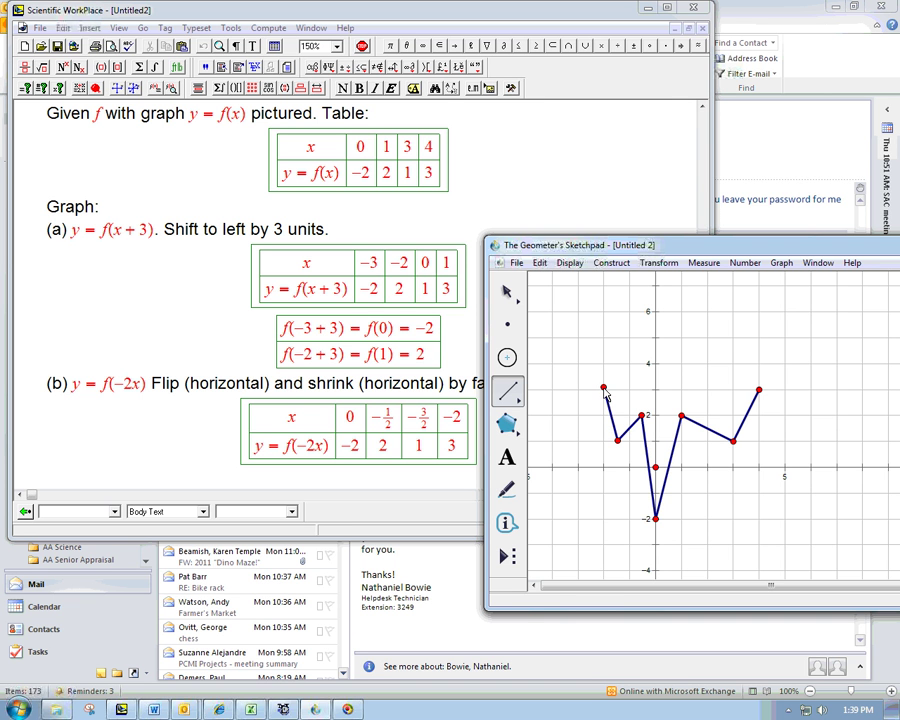